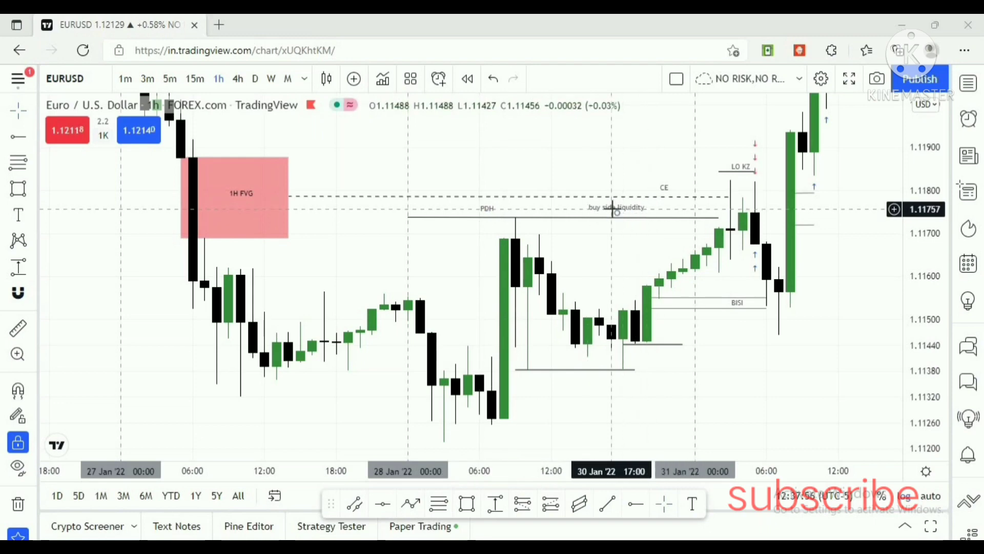
Switch the EURUSD chart to the 5-minute timeframe and show the 31 Jan price action from the buy side liquidity line to the BISI.
click(253, 201)
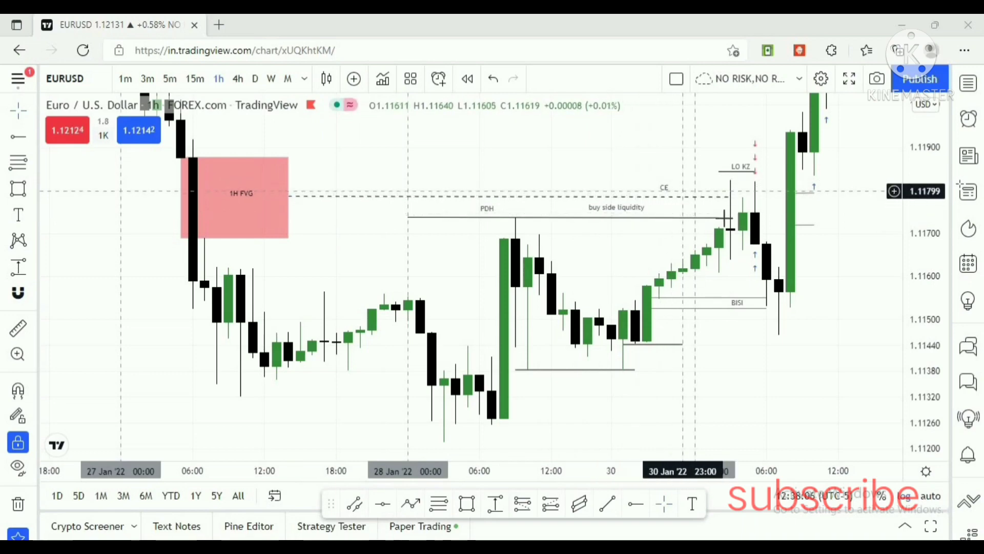
drag(832, 282, 789, 313)
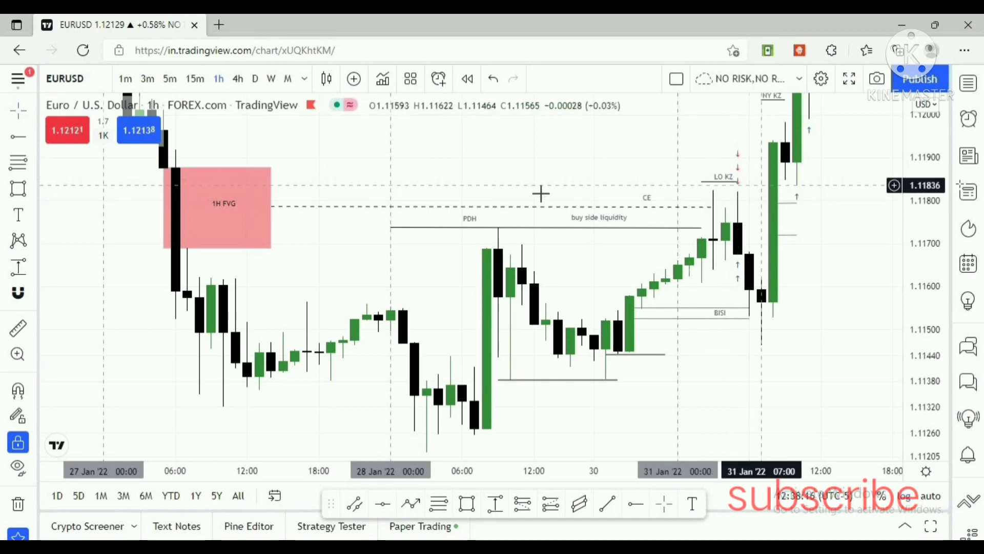
click(170, 79)
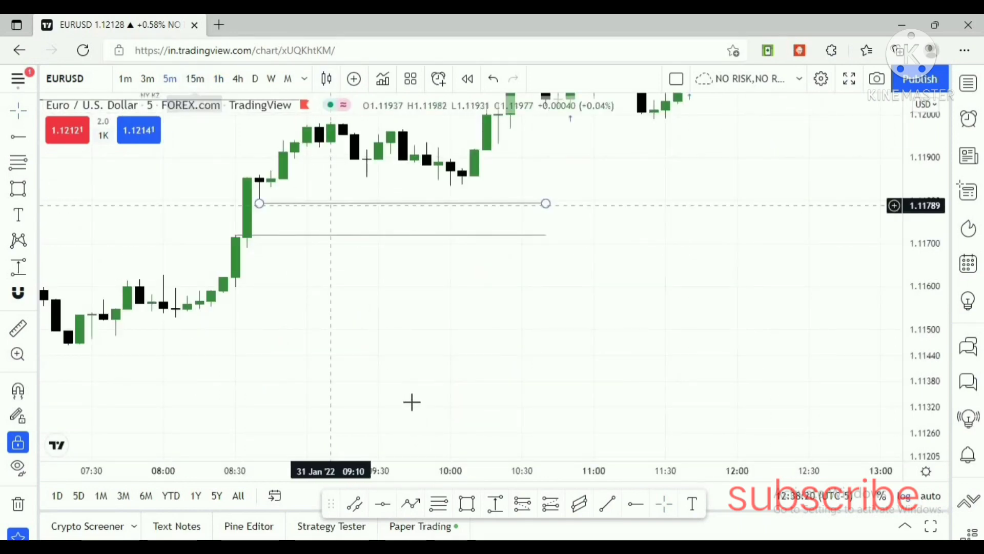
click(423, 429)
click(423, 429)
click(424, 430)
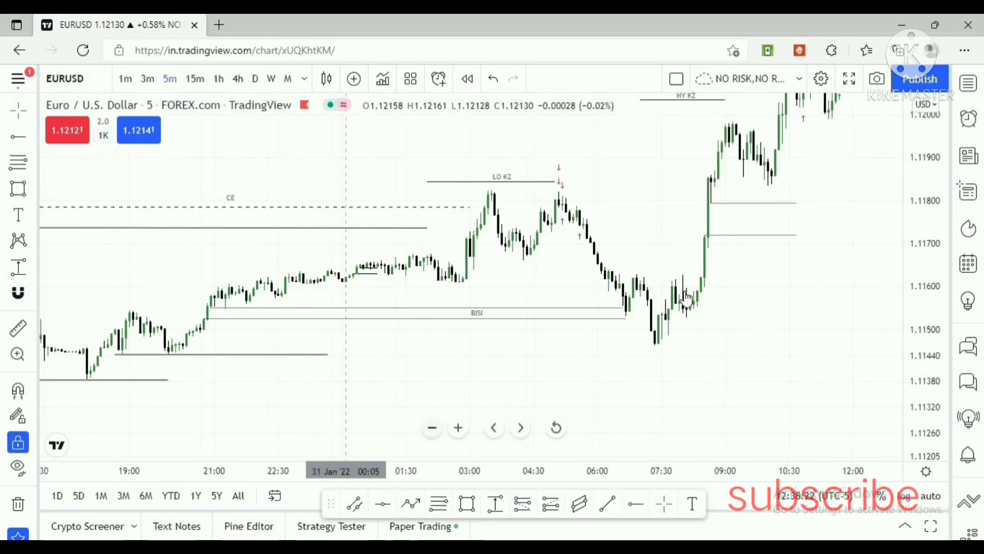
drag(824, 355, 958, 360)
drag(940, 417, 940, 302)
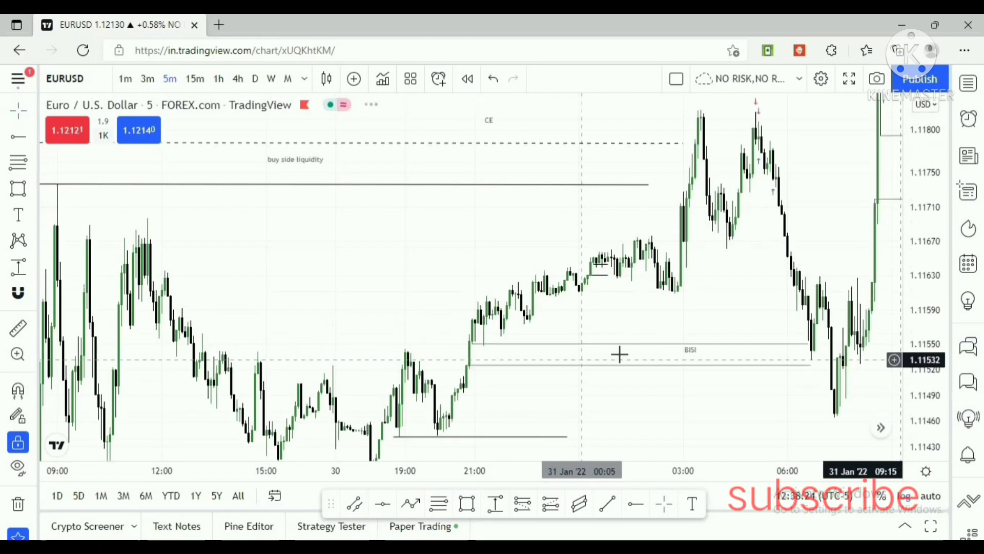
click(446, 427)
double_click(763, 154)
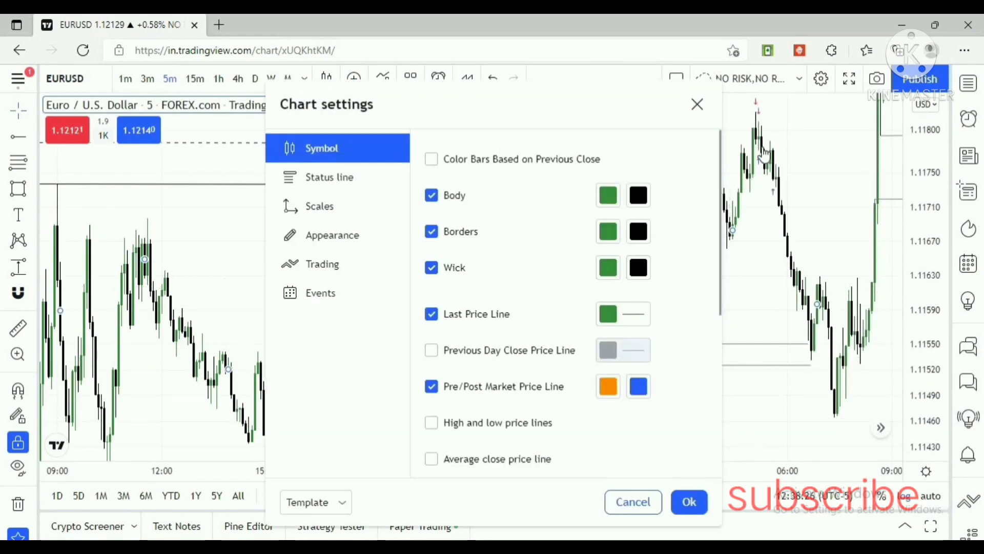
click(697, 105)
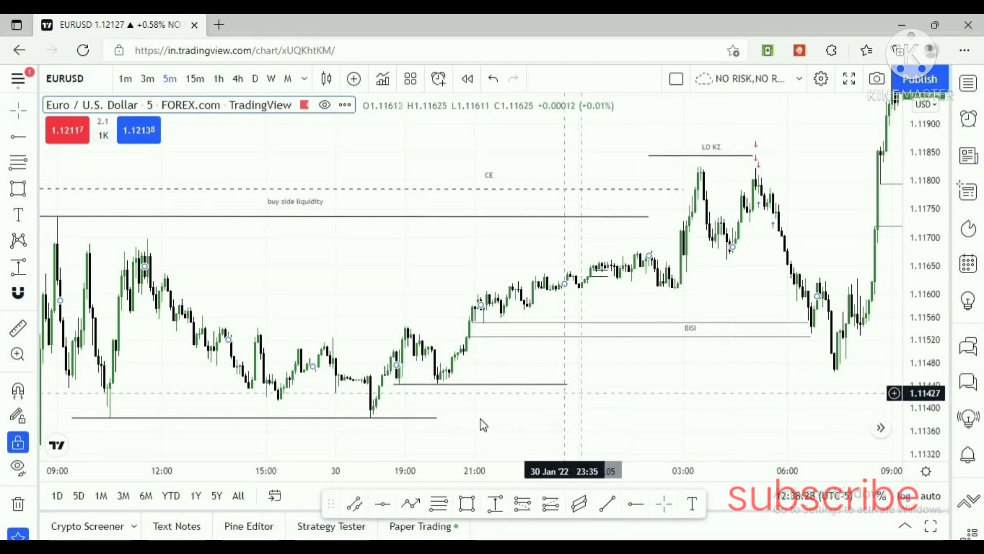
Unlock all drawings and move the "buy side liquidity" label along its line to about 30 Jan '22 21:30.
click(458, 427)
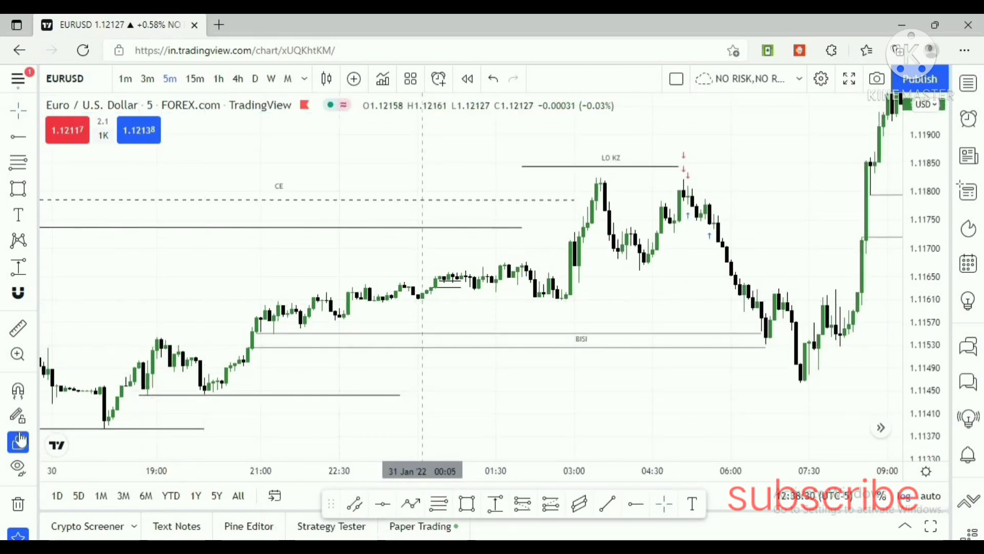
click(435, 430)
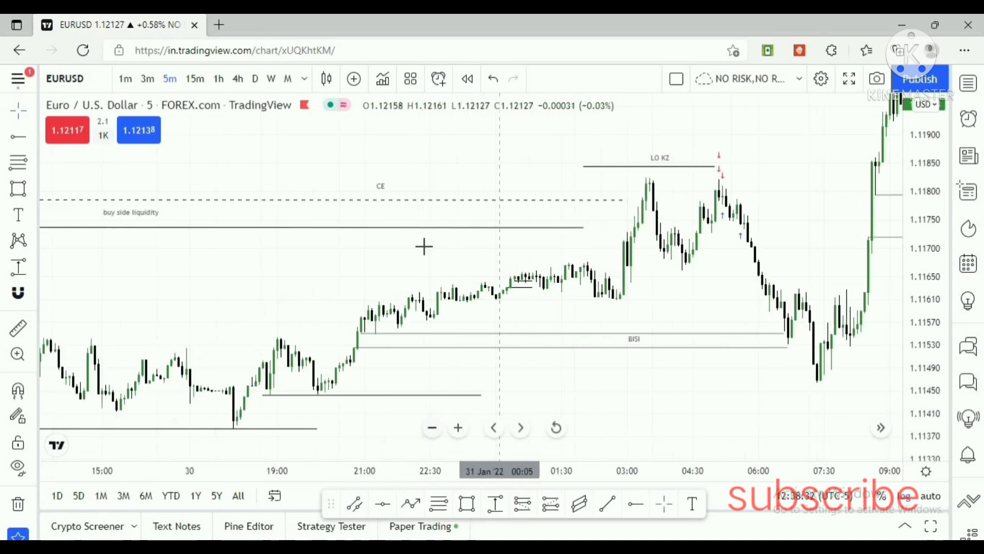
drag(314, 210, 541, 209)
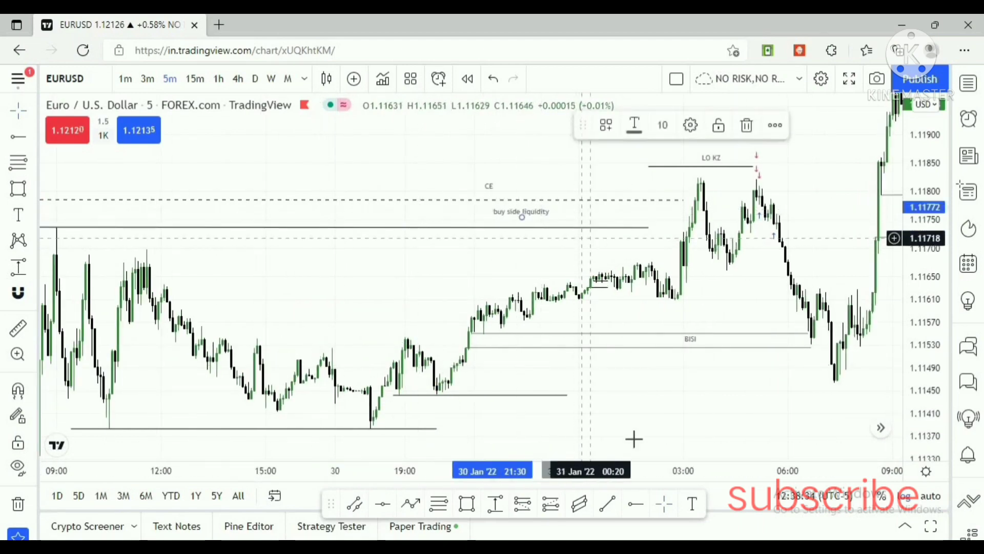
Examine the 5-minute price action around the LO KZ highs and the decline into the BISI on 31 Jan.
drag(628, 402, 606, 410)
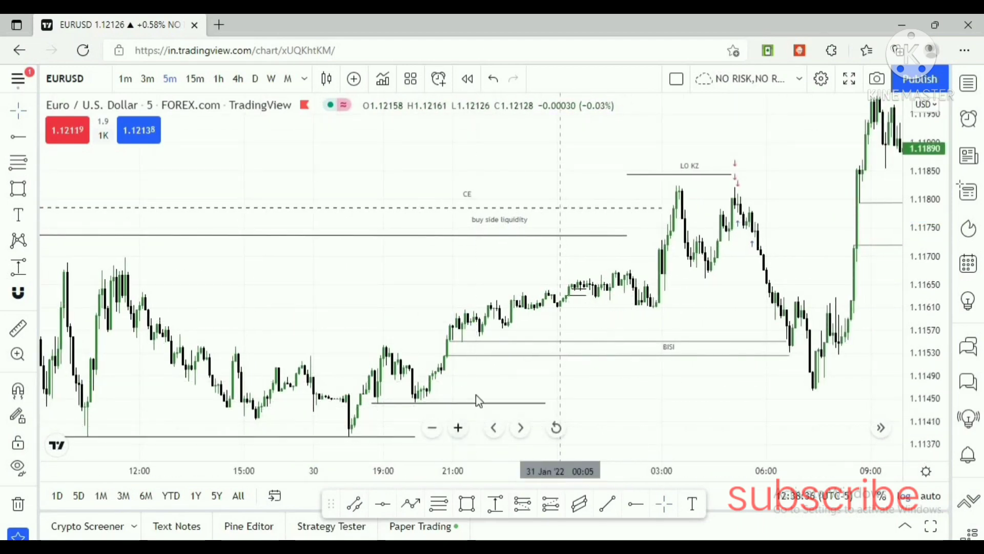
click(459, 428)
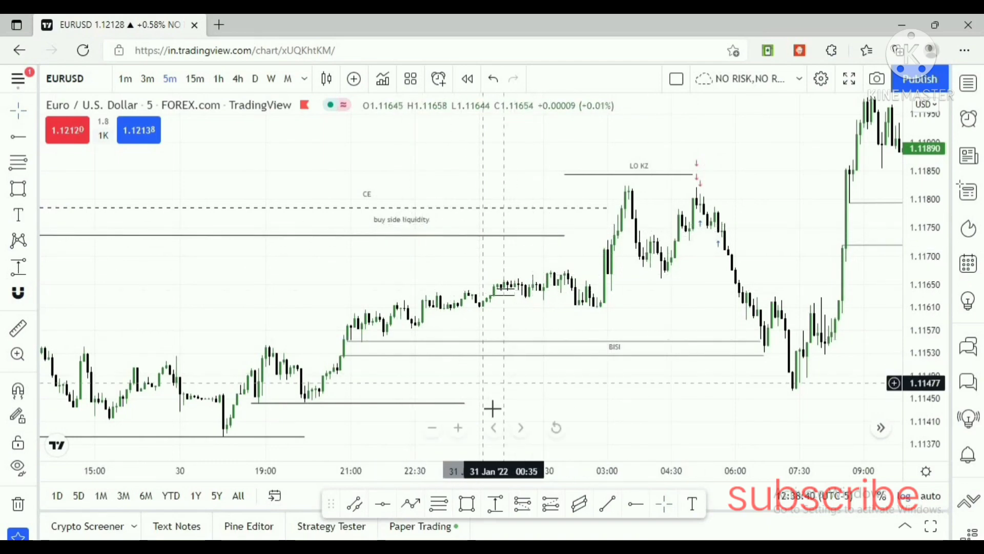
click(458, 428)
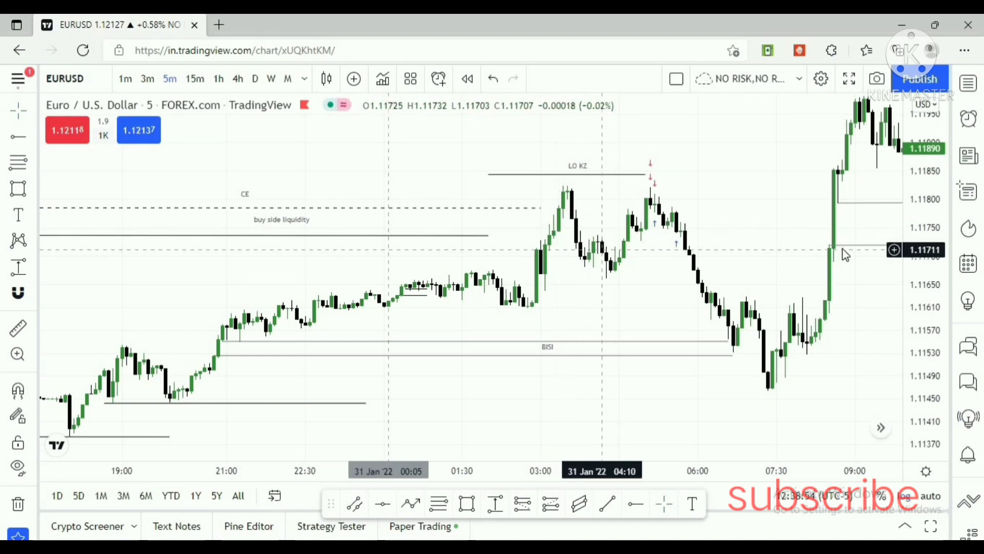
drag(938, 382, 924, 336)
drag(608, 281, 634, 323)
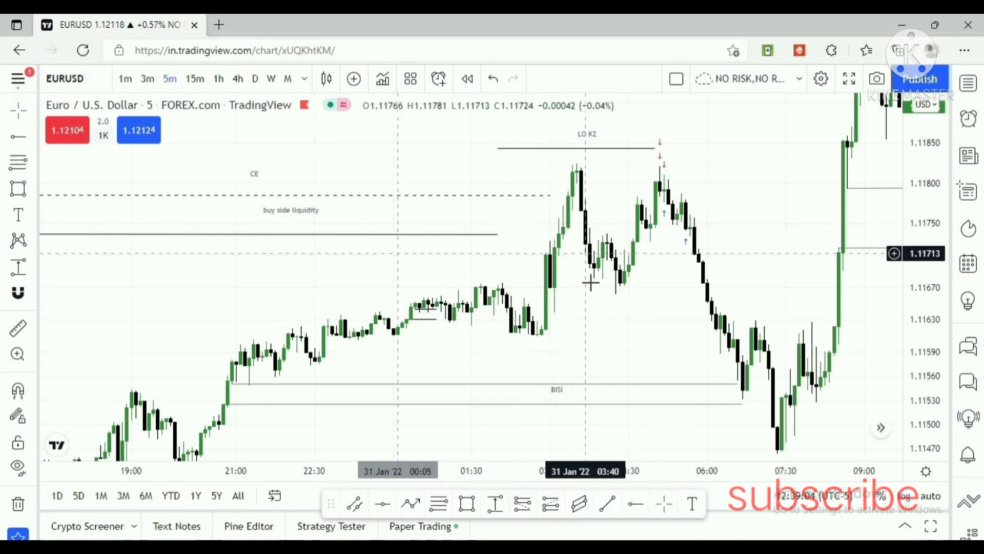
mouse_move(598, 339)
mouse_down()
mouse_move(582, 320)
mouse_move(605, 328)
mouse_up()
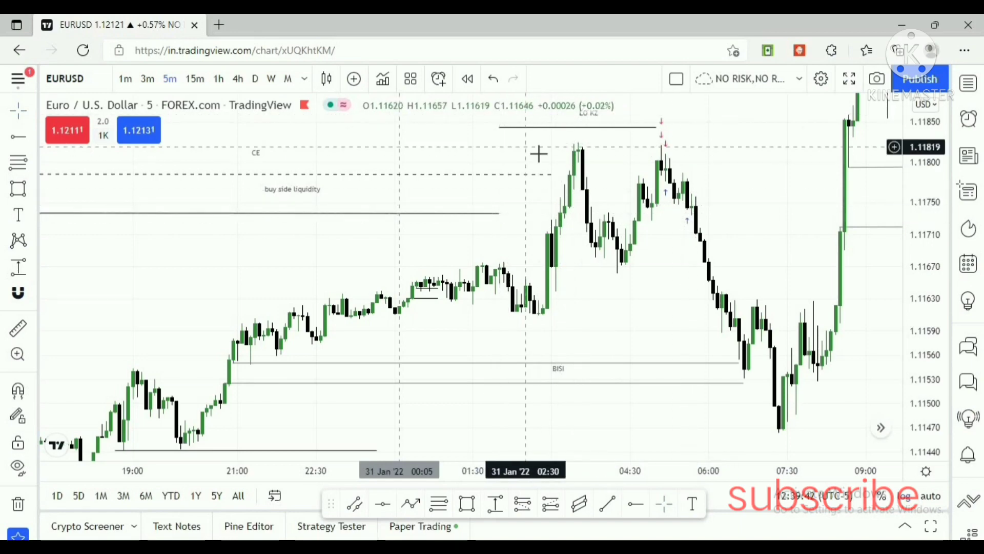
drag(640, 189, 639, 217)
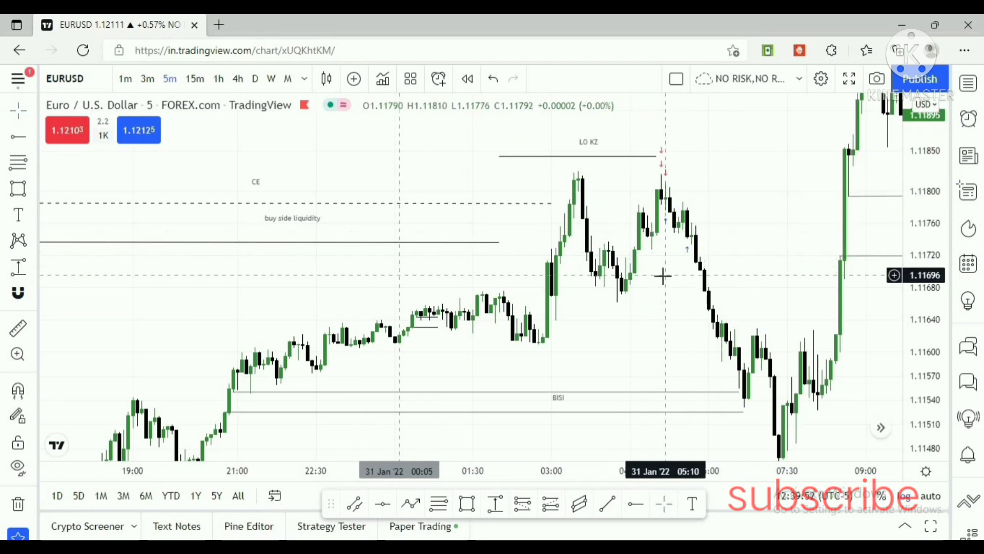
drag(652, 246, 639, 227)
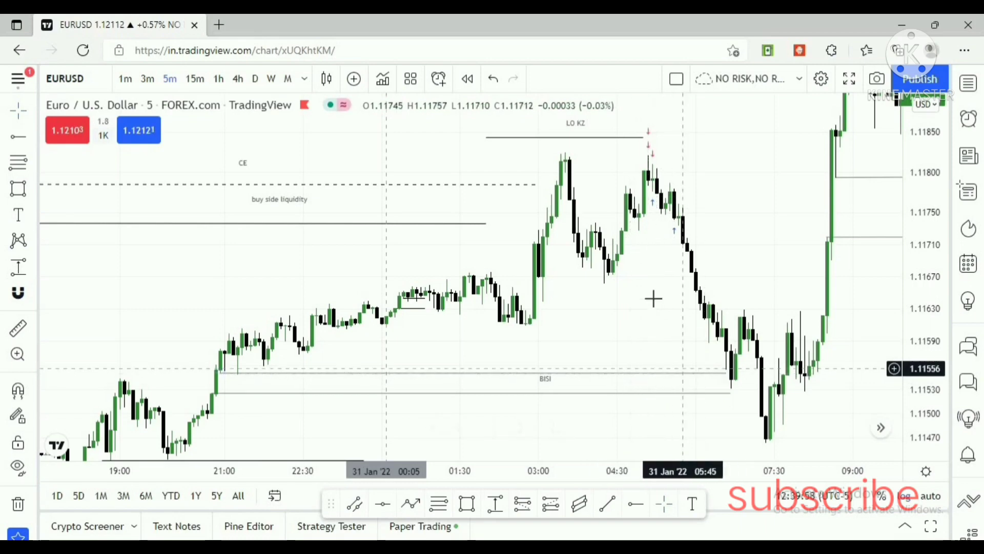
drag(655, 309, 668, 335)
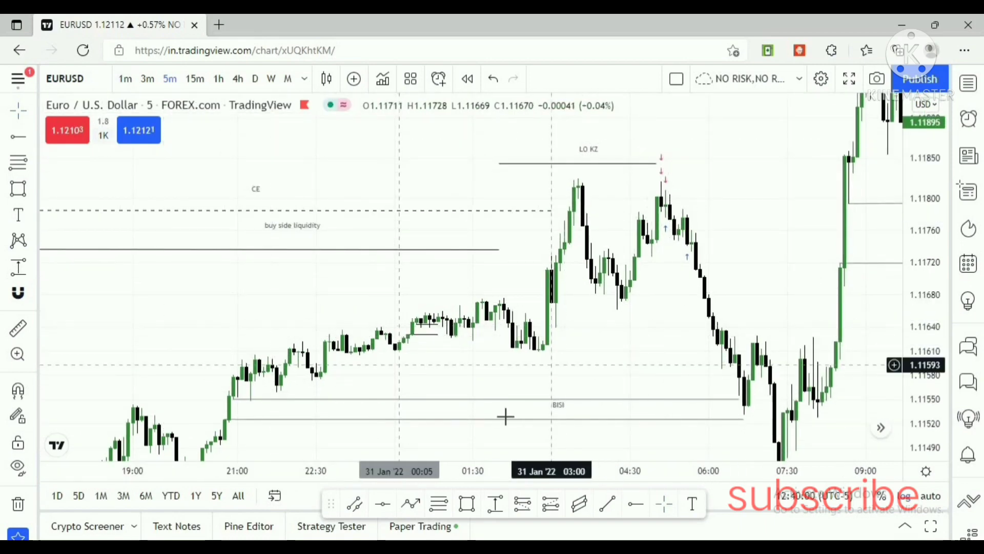
Compare the previous day high (PDH) line with the 31 Jan LO KZ highs on the 5-minute chart.
click(435, 428)
drag(910, 268, 911, 341)
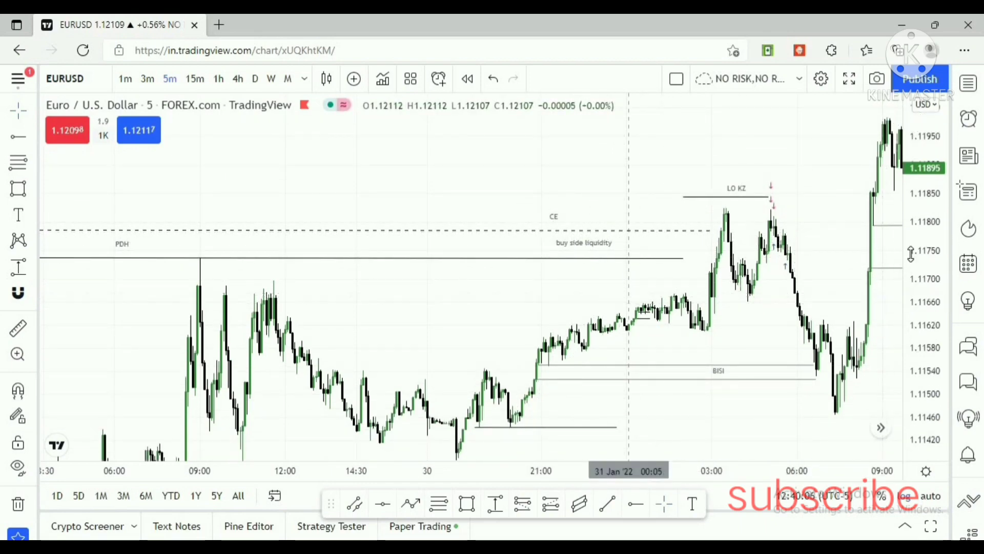
drag(912, 252, 911, 141)
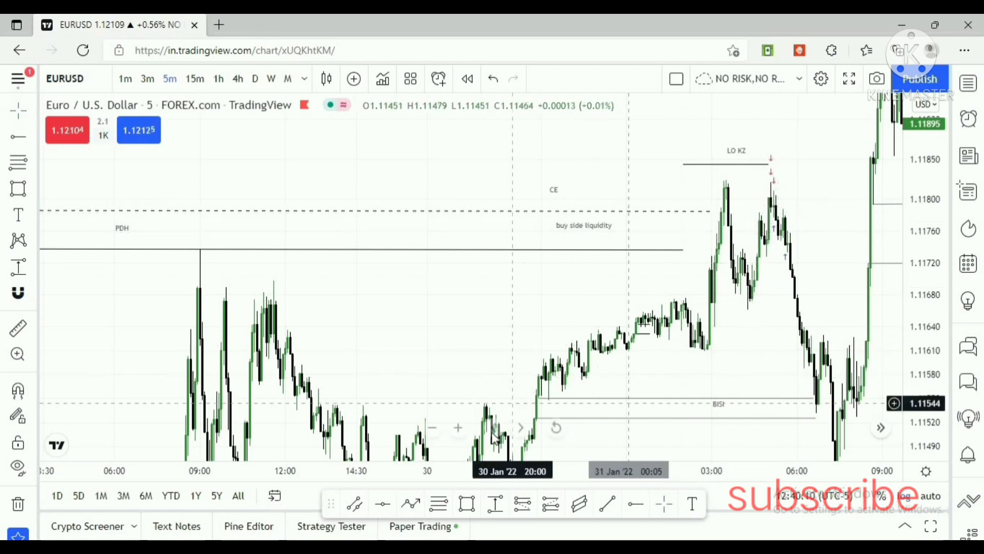
click(458, 428)
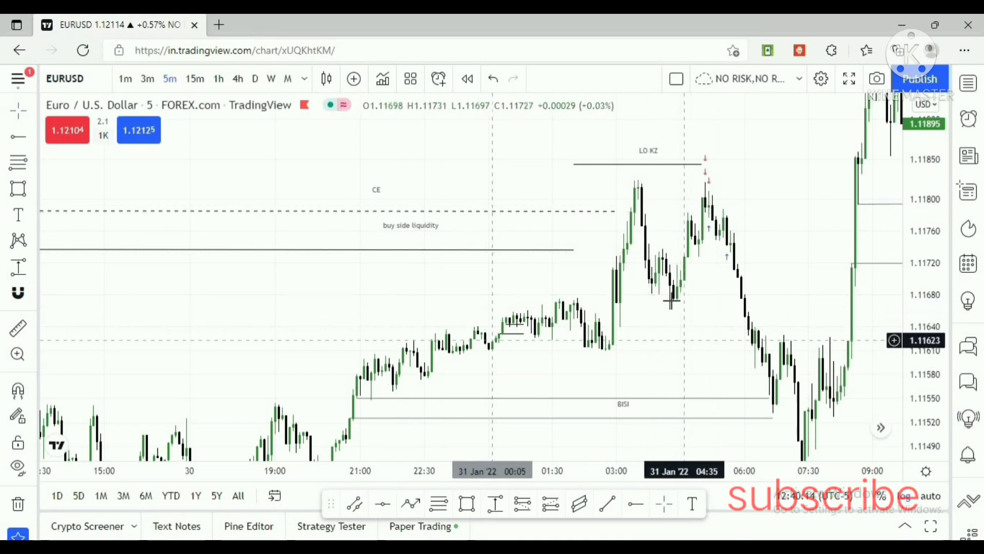
drag(672, 301, 664, 278)
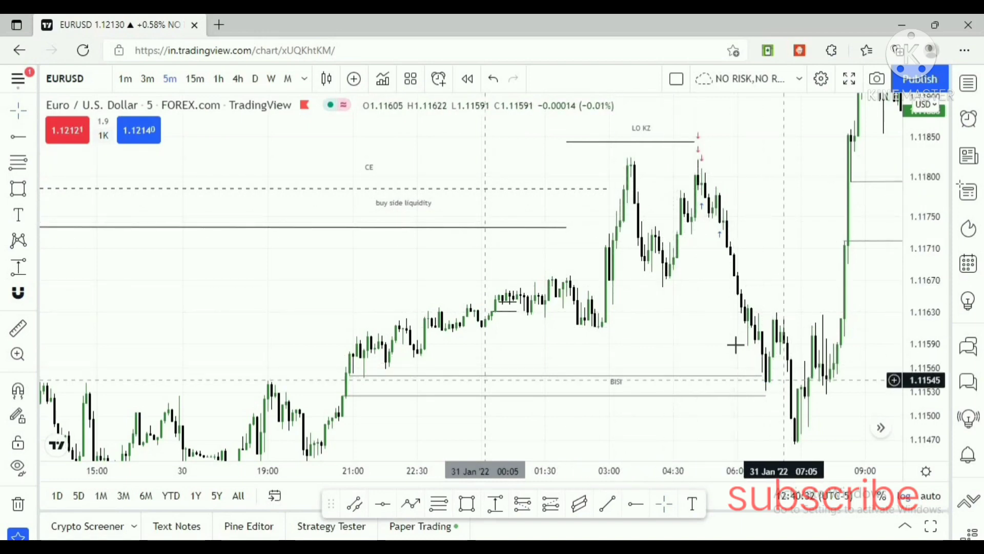
drag(712, 318, 712, 332)
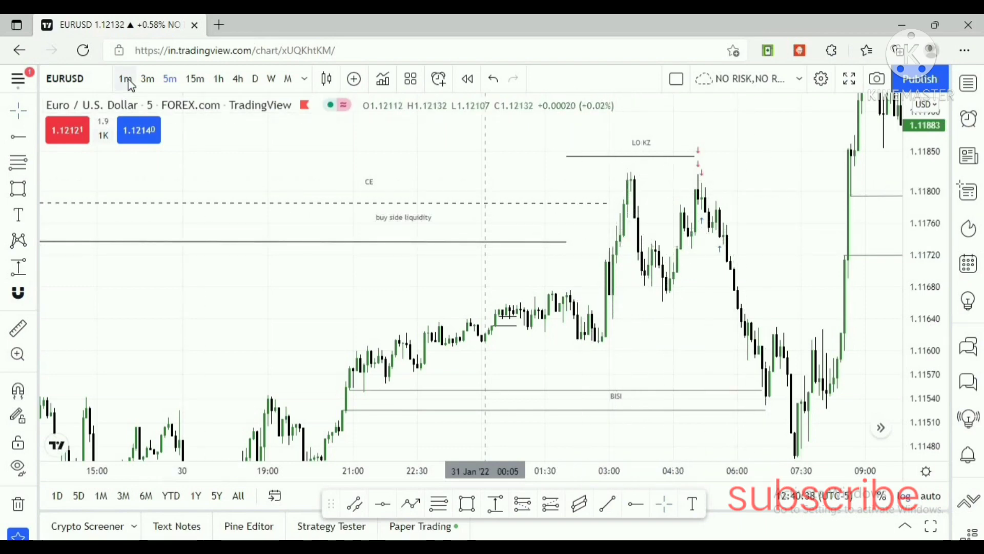
Switch the chart to the 1-minute timeframe and show the LO KZ session of 31 Jan.
mouse_move(448, 365)
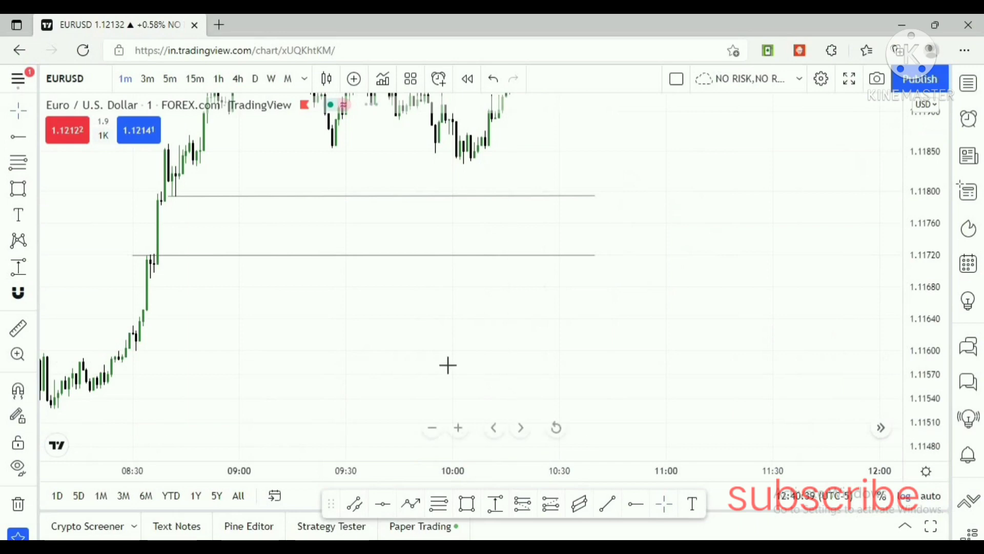
click(435, 434)
click(434, 435)
click(434, 434)
drag(479, 310, 775, 344)
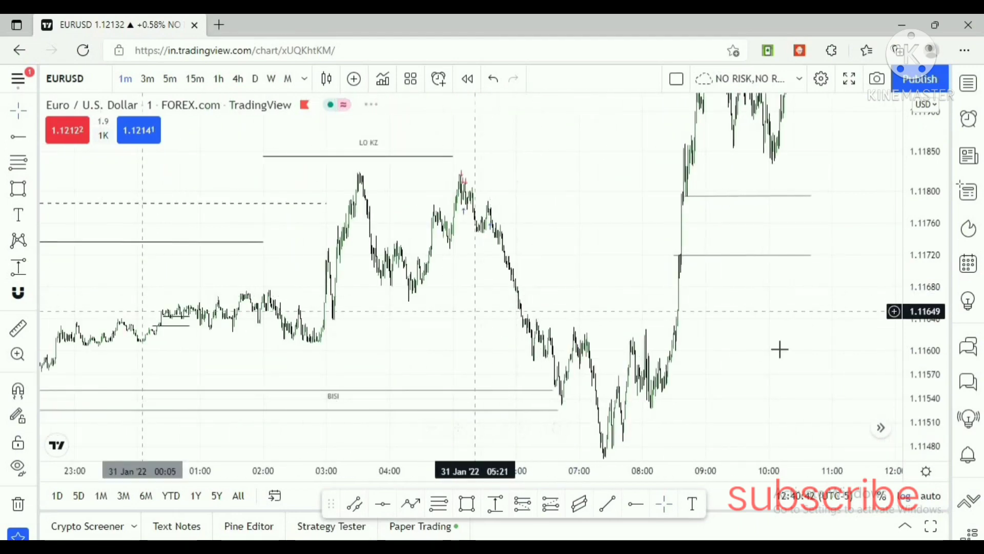
click(457, 427)
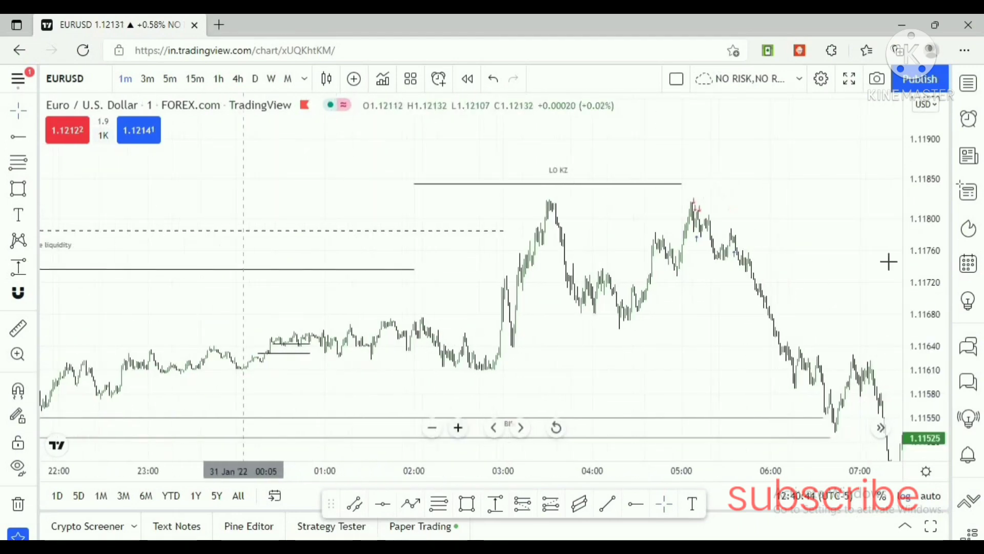
Place a magnet icon between the two BISI lines, below the price decline at about 06:20 on 31 Jan.
scroll(889, 261, up, 2)
drag(942, 338, 941, 277)
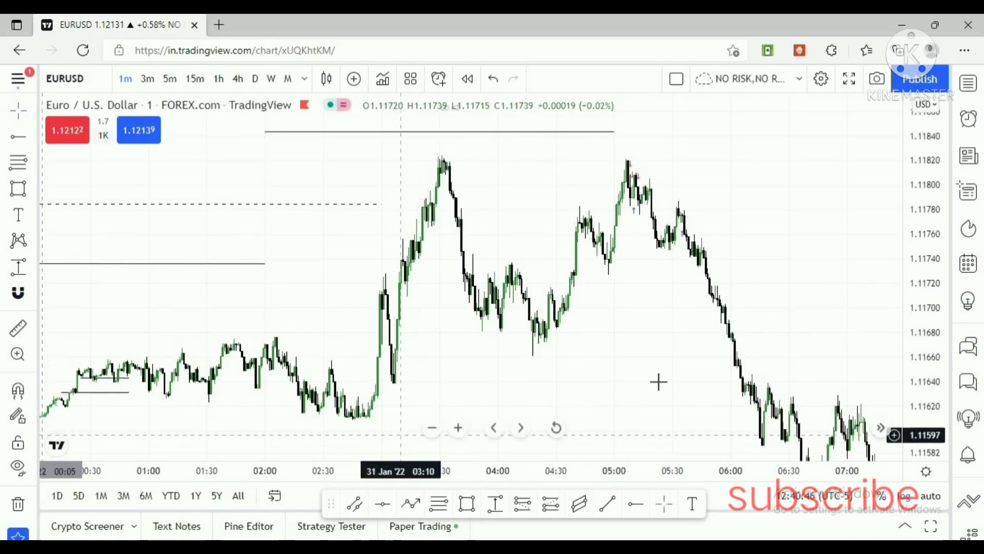
drag(659, 360, 660, 287)
drag(946, 320, 937, 375)
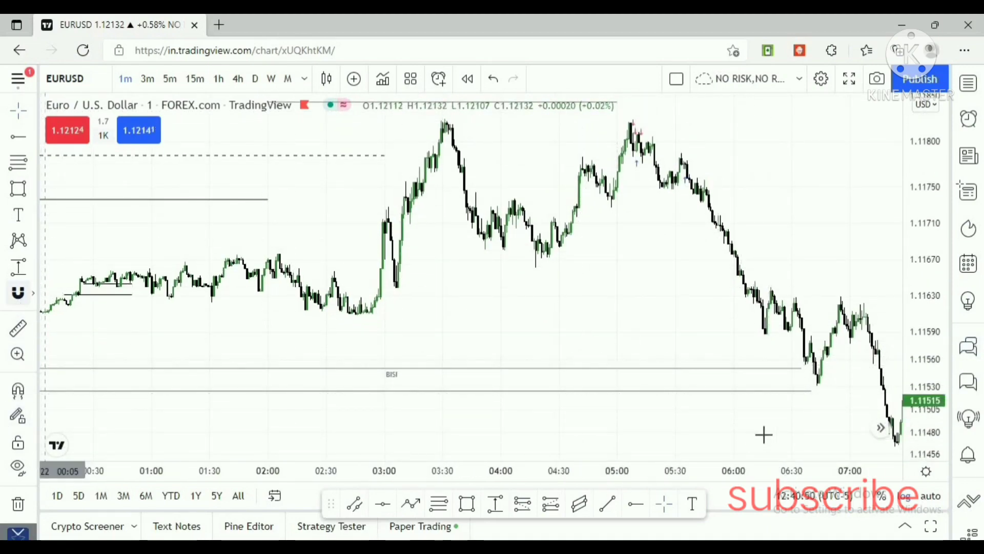
click(771, 379)
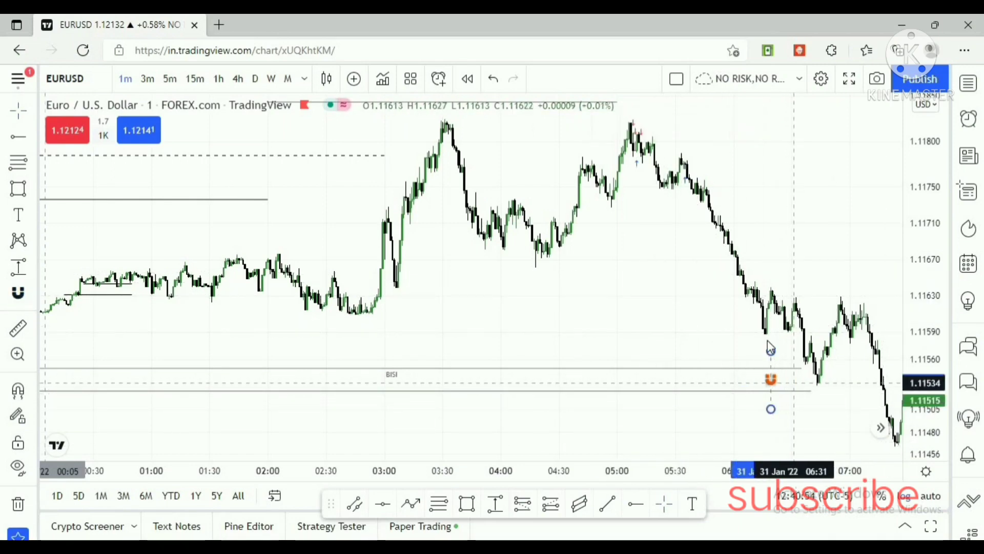
Examine the 1-minute price swings from the buy side liquidity line through both LO KZ highs down to the BISI.
drag(692, 278, 790, 364)
drag(925, 316, 925, 215)
drag(716, 339, 791, 415)
drag(602, 411, 612, 422)
click(461, 429)
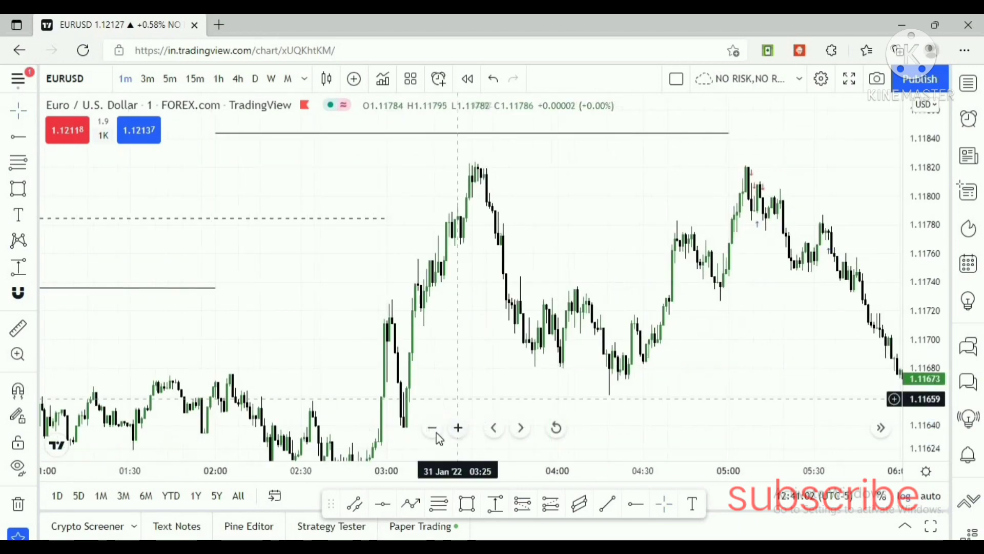
click(435, 432)
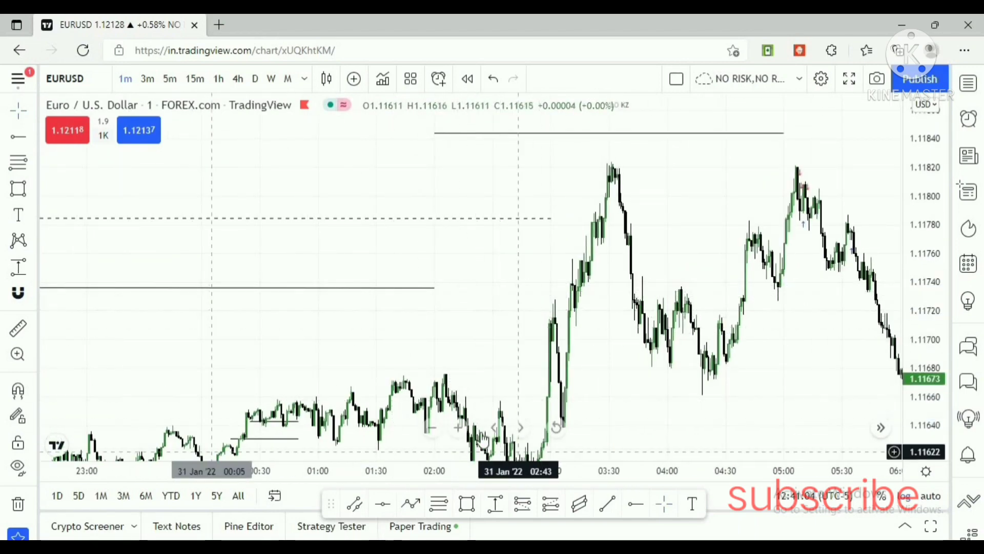
click(437, 430)
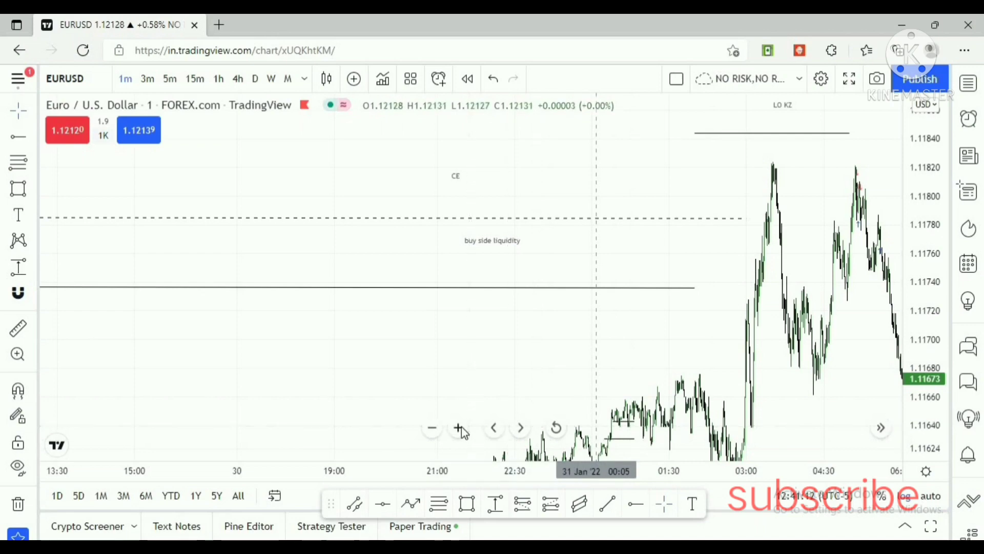
click(457, 427)
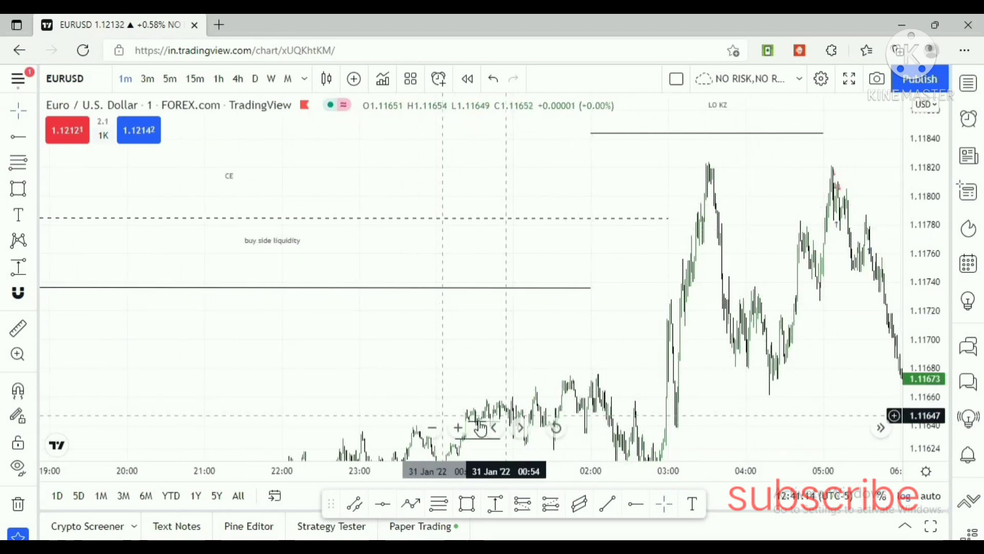
click(460, 428)
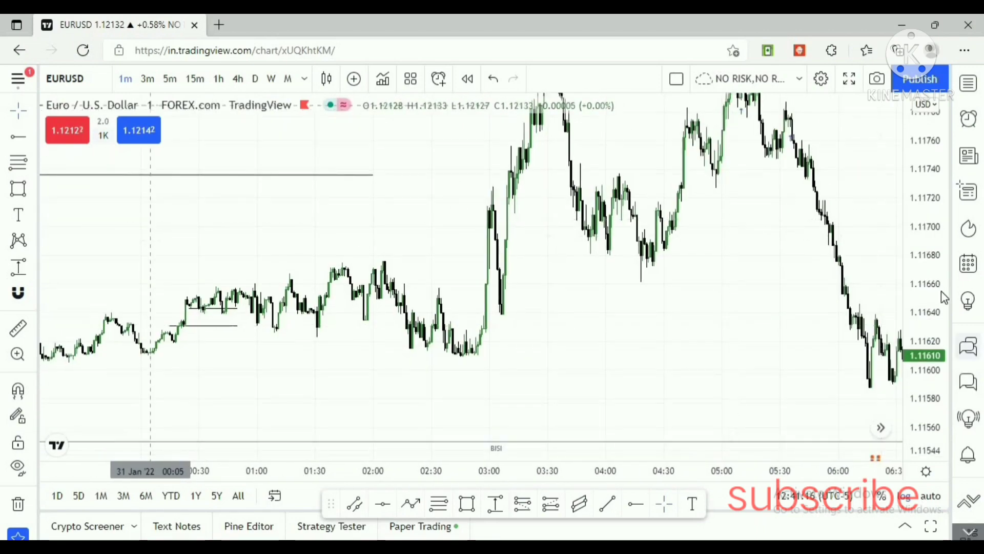
drag(920, 353, 788, 395)
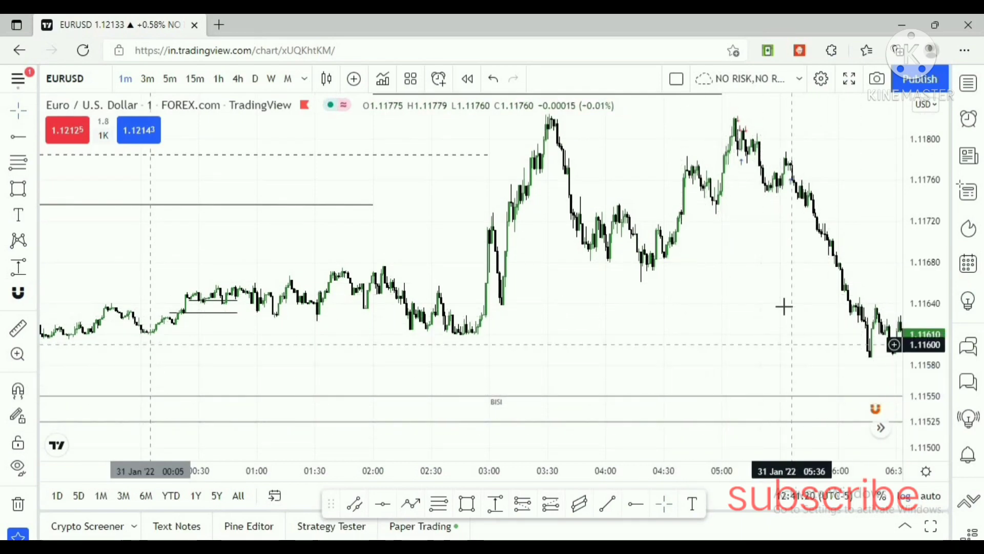
Examine the first LO KZ high at about 03:30 and its surrounding 1-minute candles up close.
drag(785, 315, 791, 363)
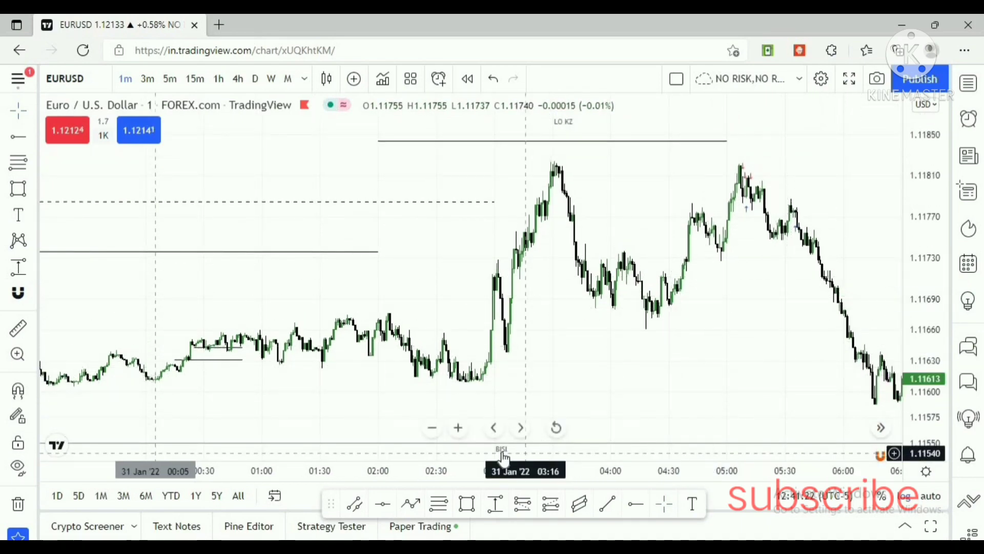
drag(812, 323, 824, 356)
drag(911, 325, 910, 266)
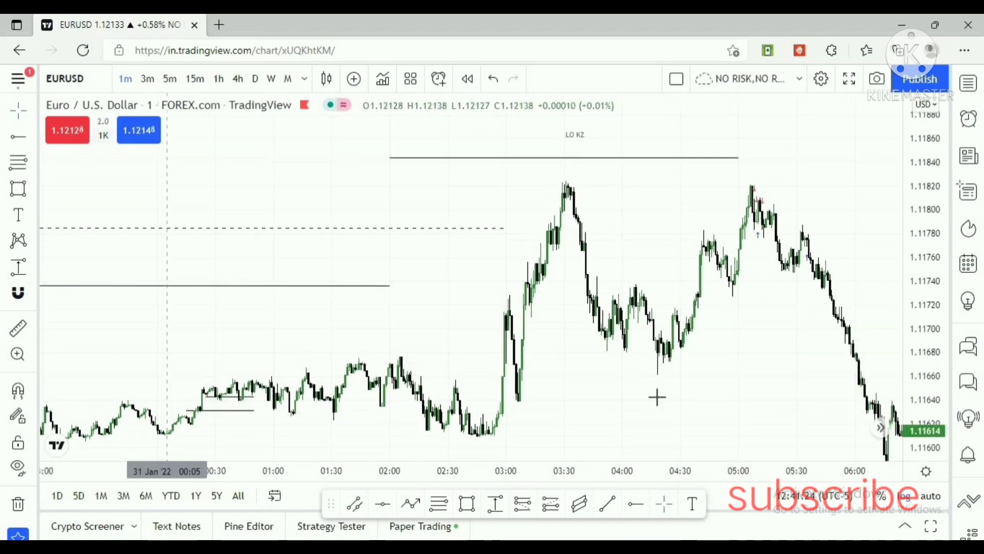
double_click(448, 433)
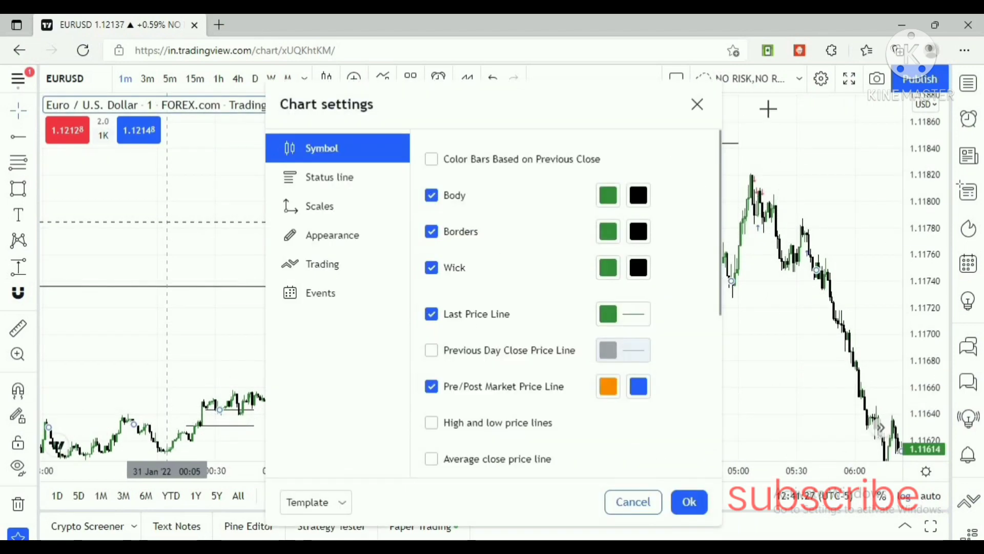
click(696, 104)
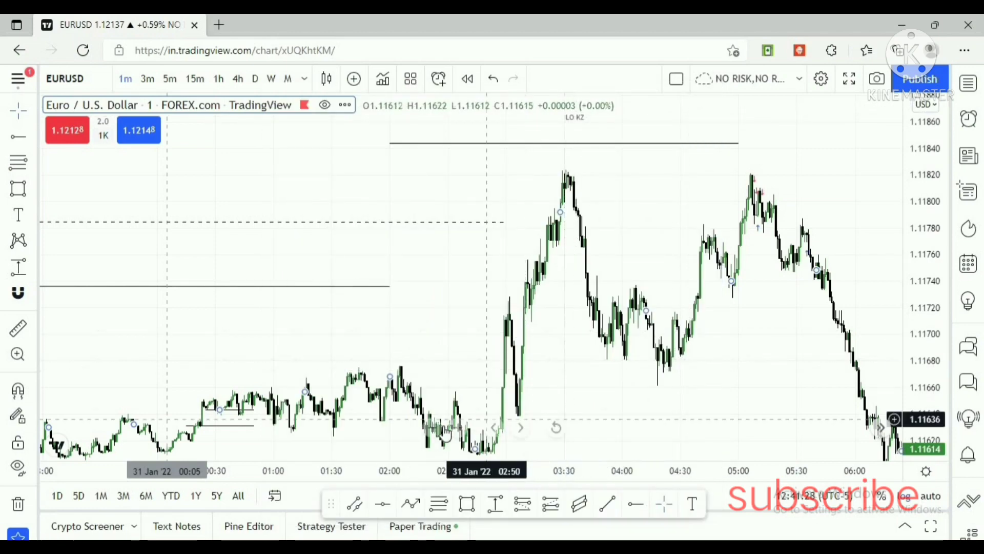
click(556, 427)
drag(466, 246, 729, 272)
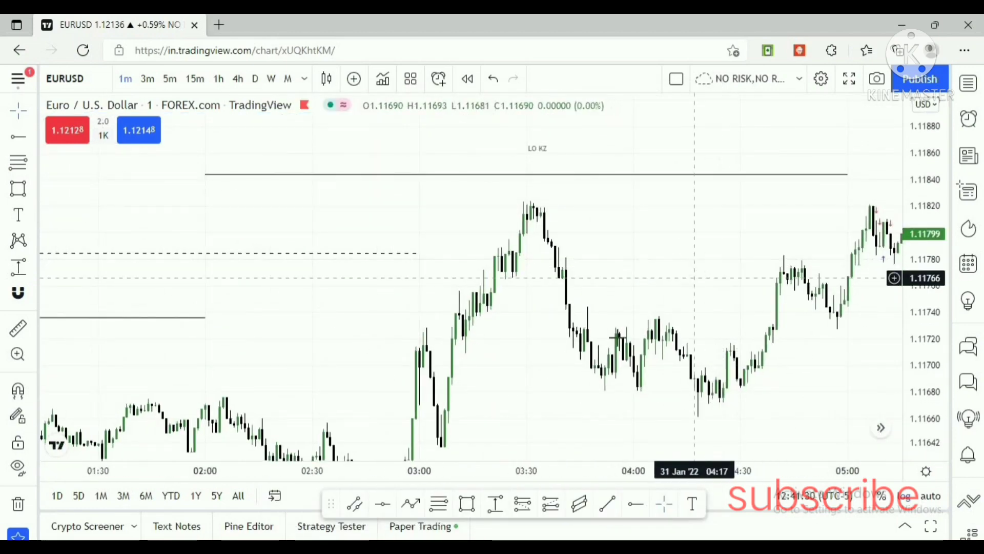
click(458, 428)
drag(572, 367, 800, 356)
drag(921, 289, 922, 222)
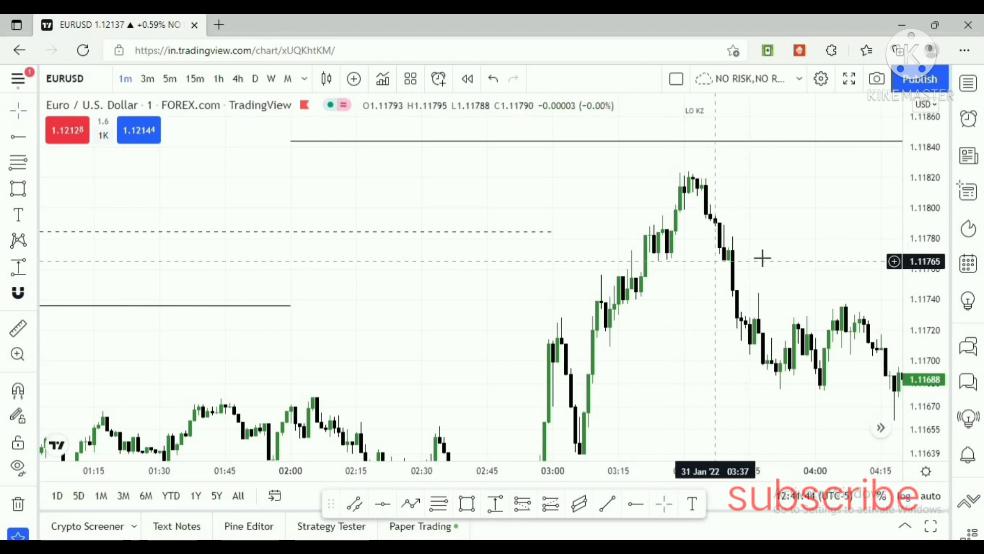
Follow the 1-minute swings from the 03:30 high through the low near 04:17 to the second high after 05:00.
drag(747, 258, 724, 253)
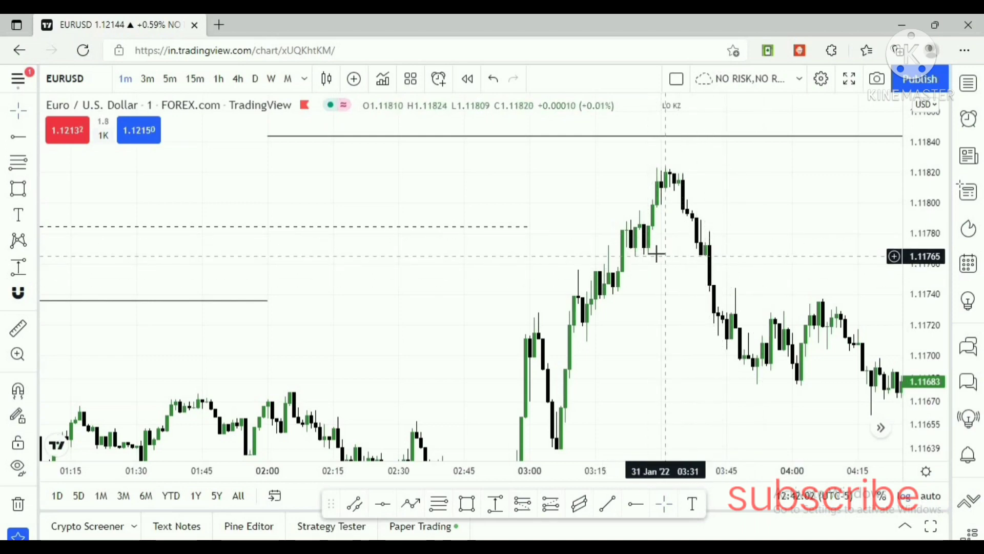
drag(791, 280, 588, 286)
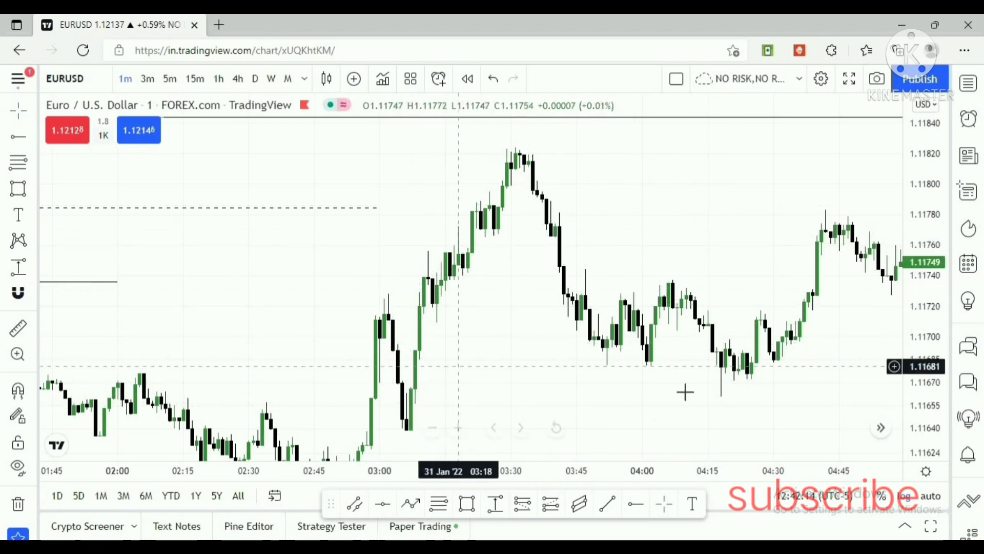
drag(773, 313, 729, 323)
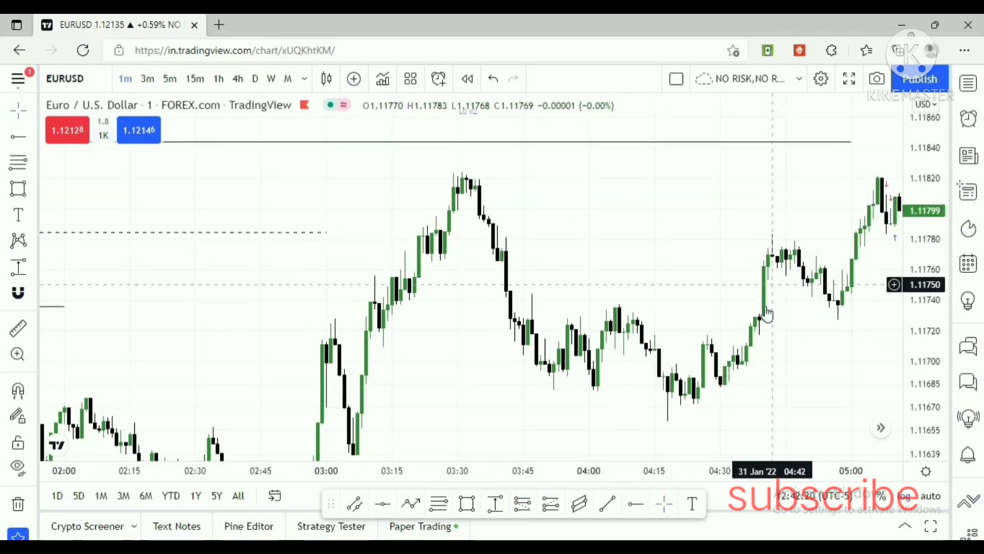
drag(764, 298, 750, 312)
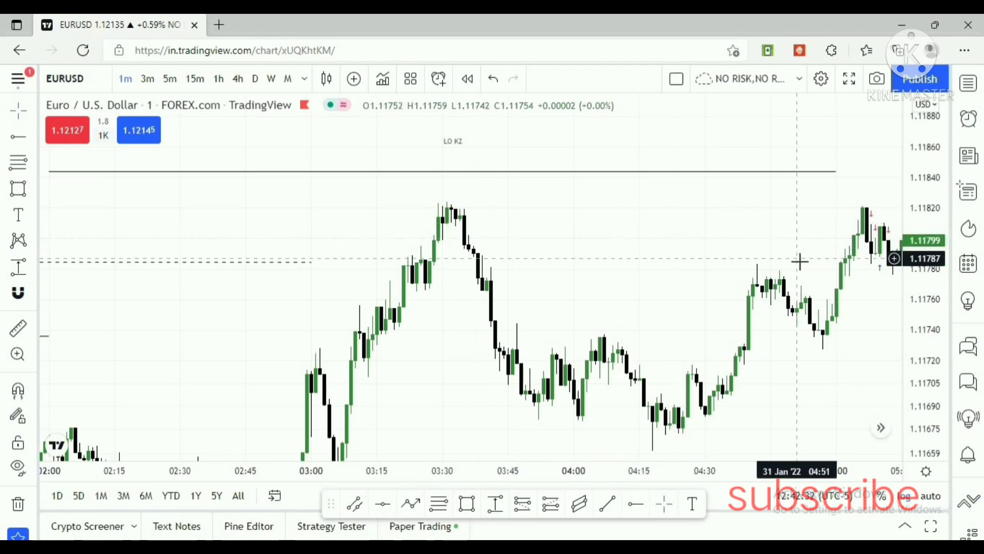
drag(800, 261, 649, 244)
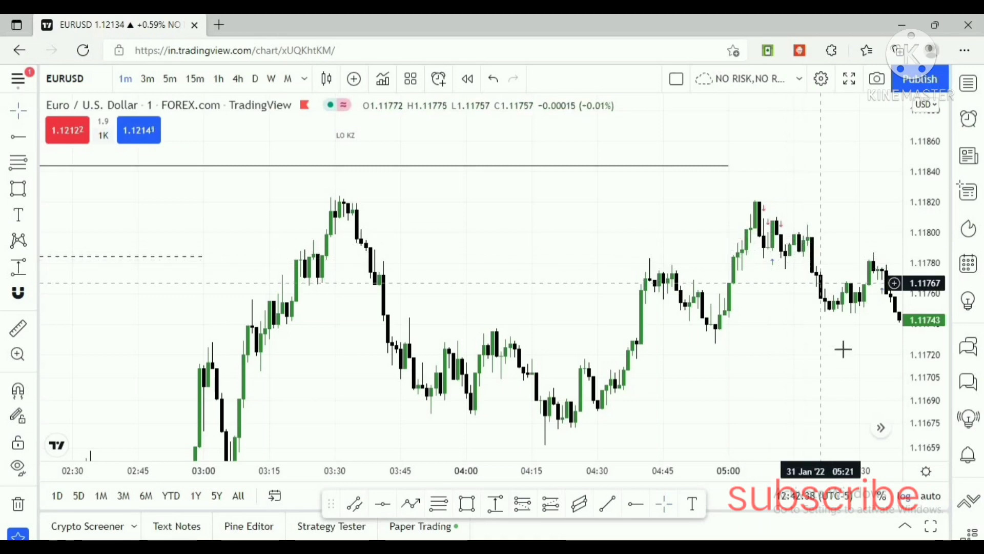
drag(926, 359, 806, 331)
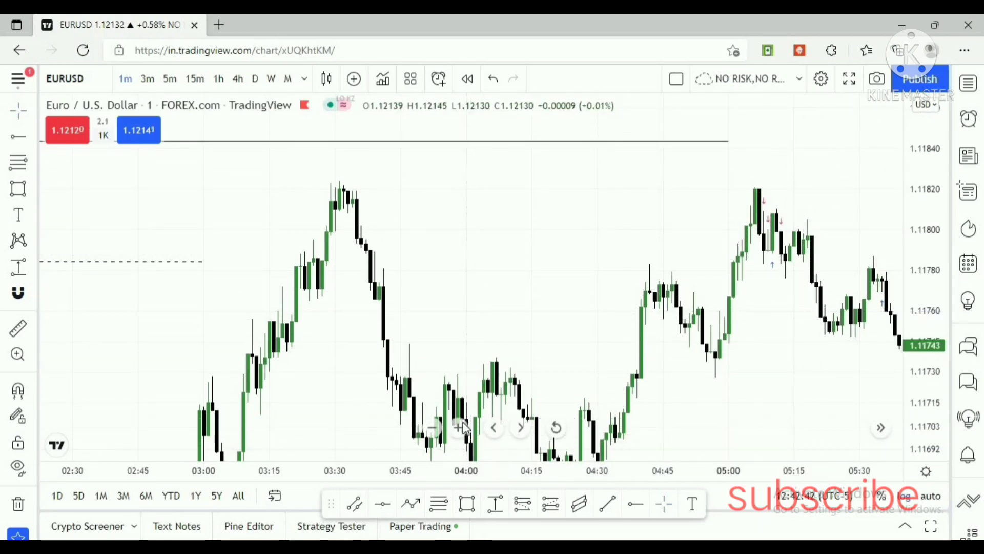
Draw a near-horizontal trend line at about 1.11776 from the 05:13 swing low to about 05:44 on 31 Jan.
scroll(556, 429, up, 3)
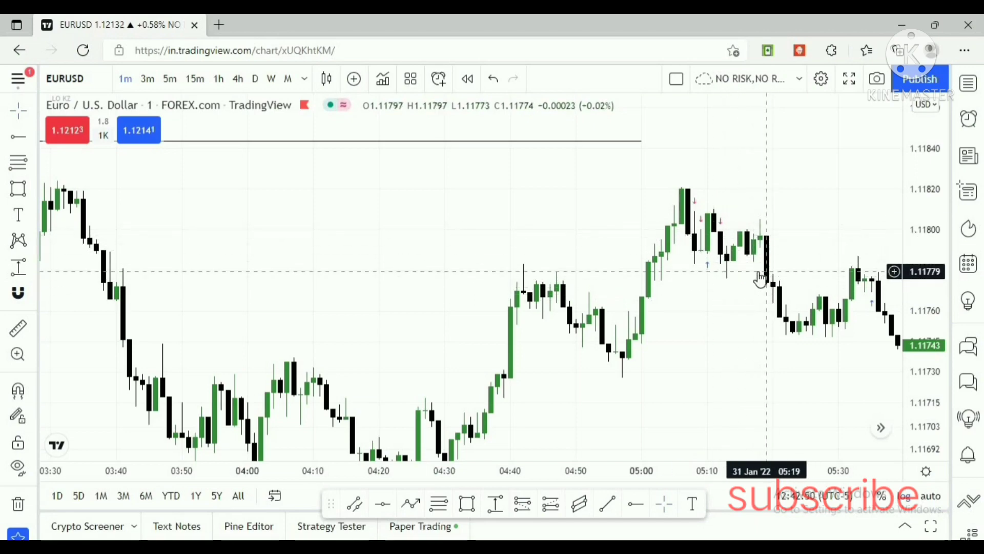
drag(742, 298, 672, 305)
drag(920, 374, 920, 285)
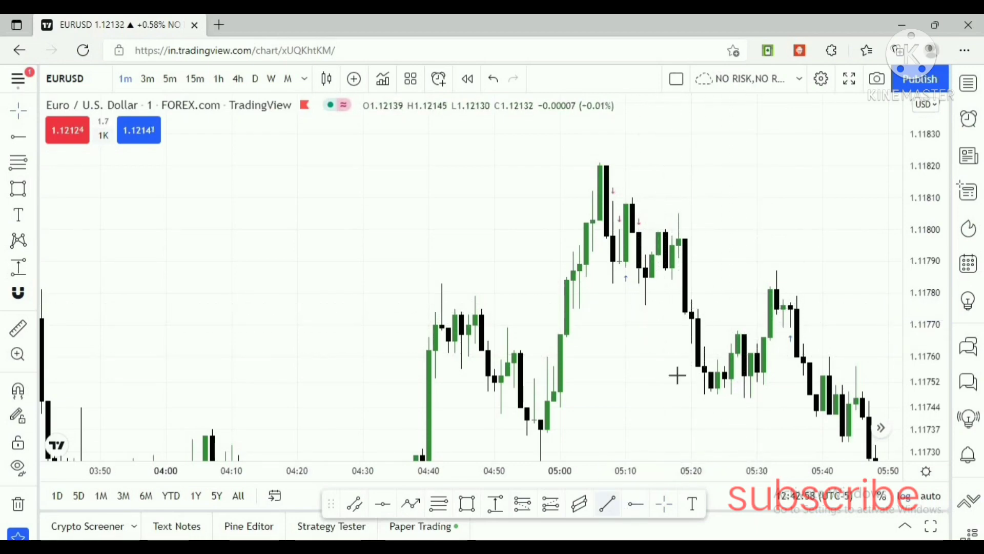
click(608, 504)
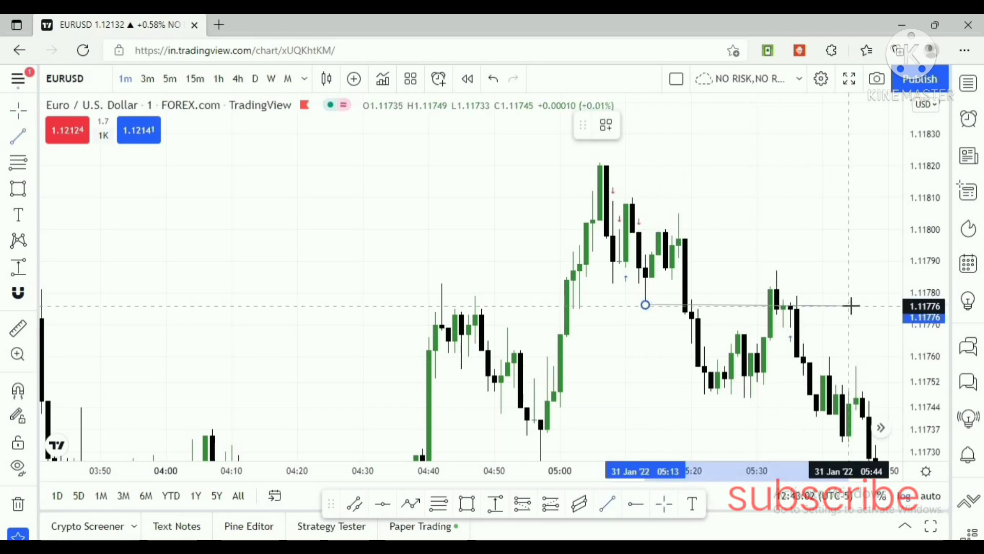
click(850, 306)
drag(850, 306, 873, 334)
click(873, 251)
Add the text label "-BRK" just above the far end of the new trend line.
drag(755, 315, 654, 183)
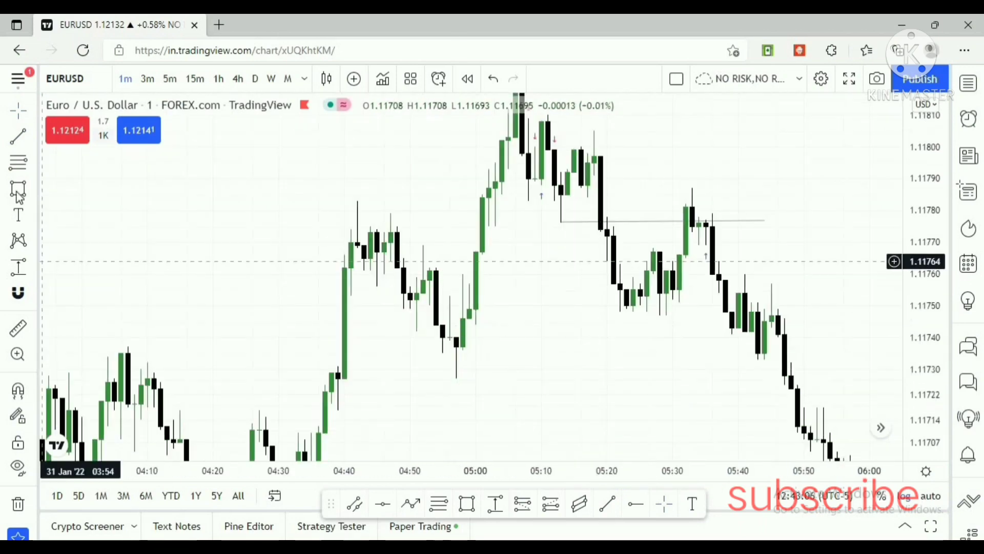
click(18, 215)
click(738, 205)
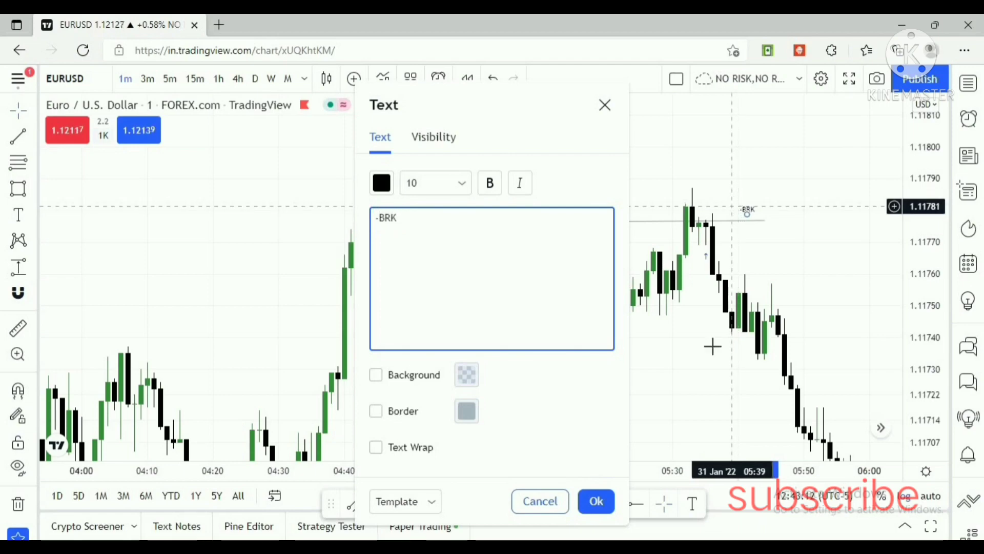
click(596, 501)
Examine how price breaks below the BRK line, retests it at about 05:35 and falls towards the BISI.
drag(718, 340, 727, 375)
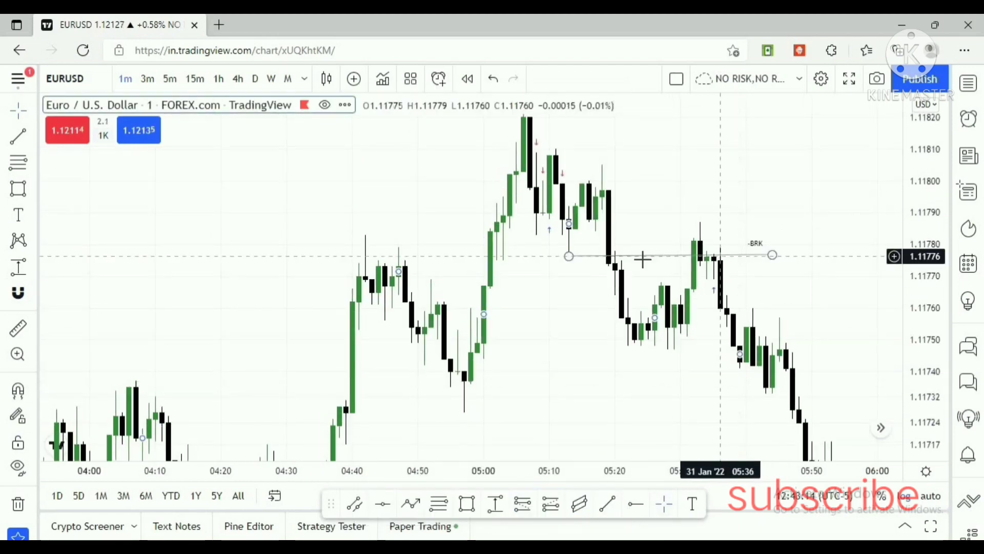
drag(678, 209, 688, 215)
click(579, 261)
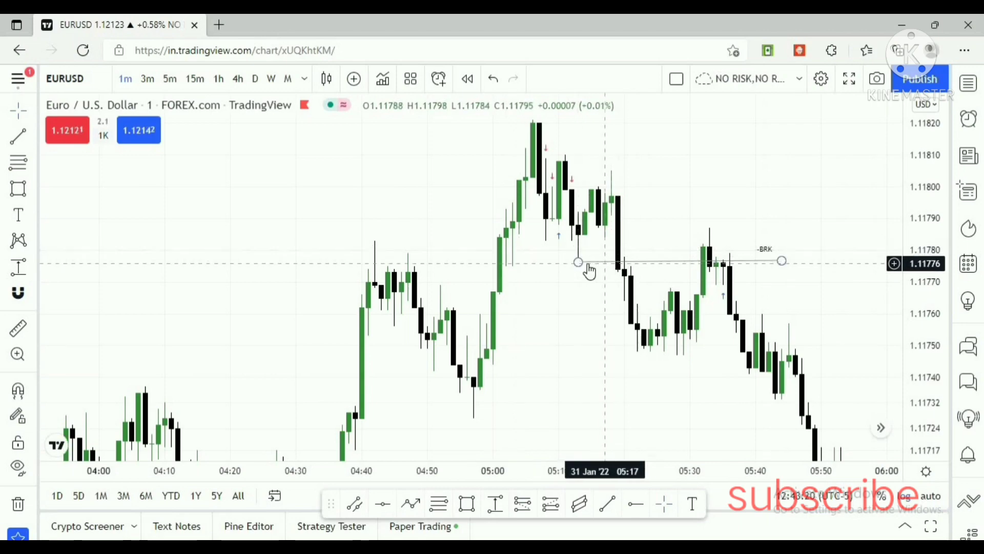
click(630, 246)
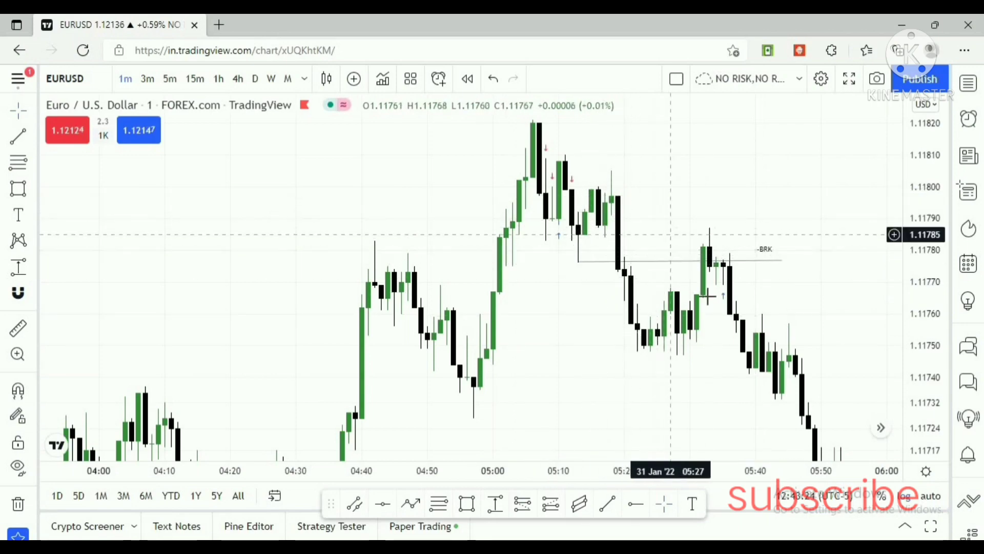
drag(707, 296, 736, 328)
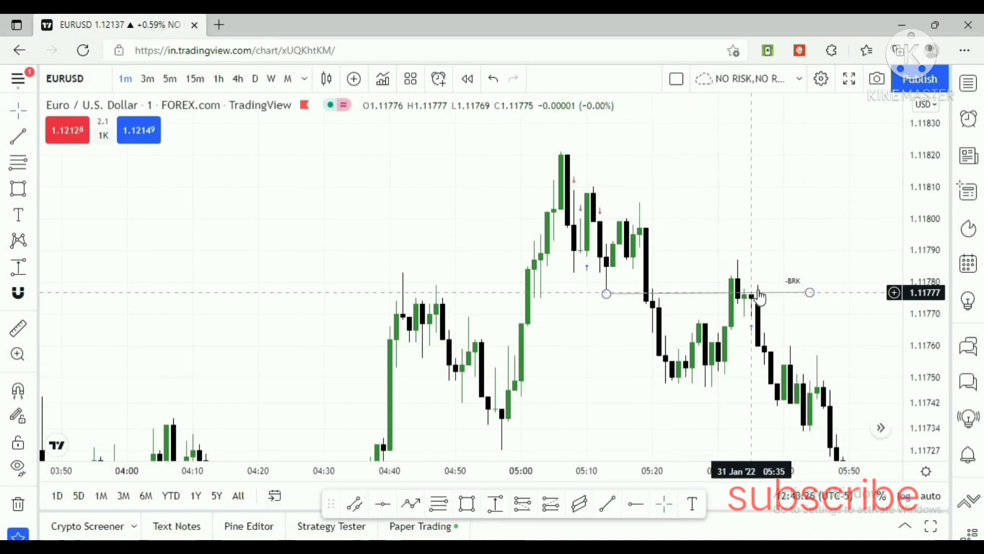
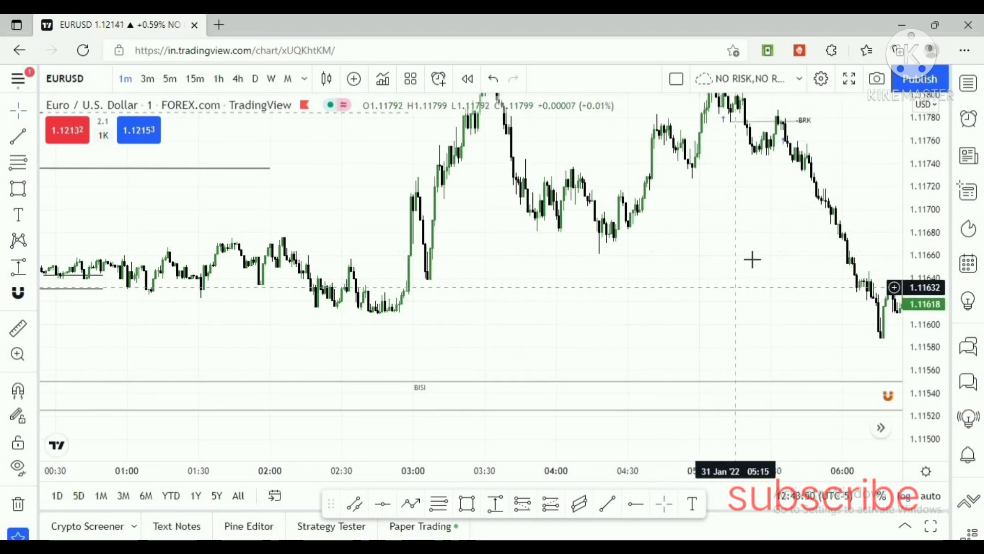
drag(766, 208, 769, 250)
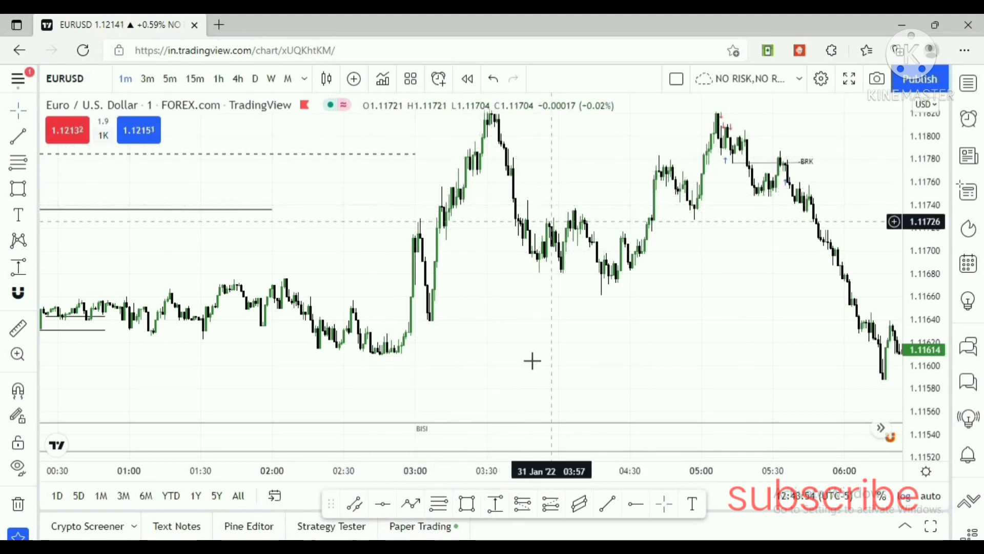
scroll(251, 429, down, 3)
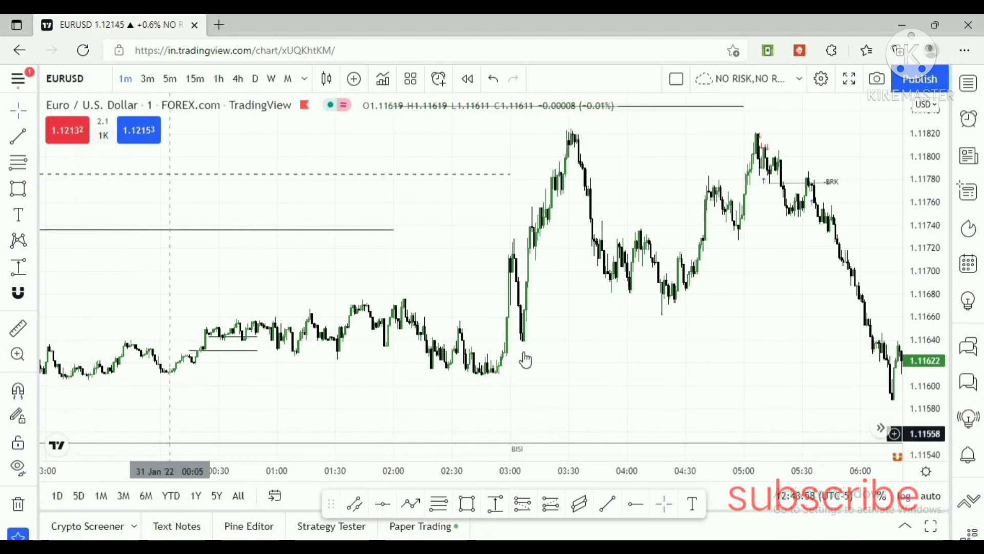
Move the "buy side liquidity" and "CE" labels along their lines, close to the line ends before the 03:00 rally.
click(432, 427)
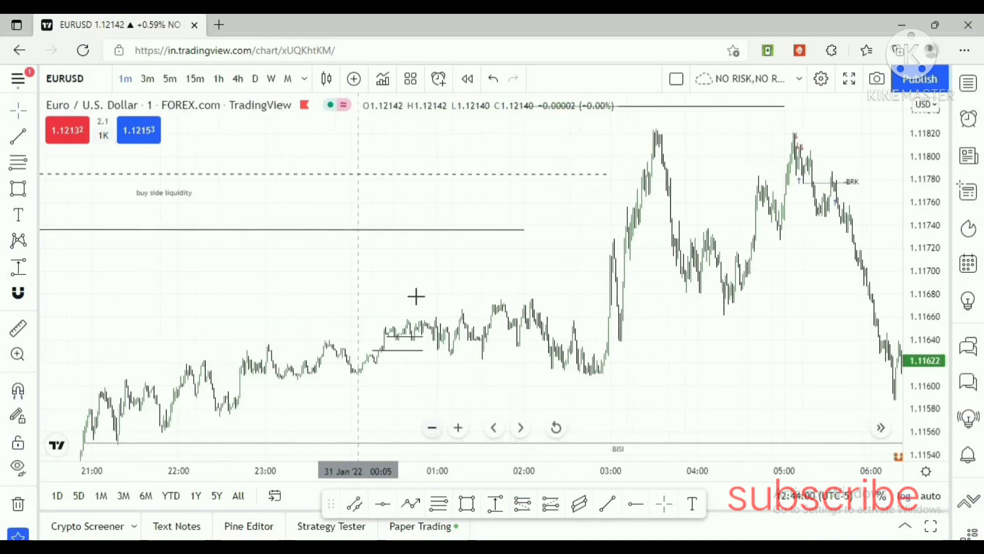
scroll(405, 215, down, 2)
drag(564, 209, 592, 209)
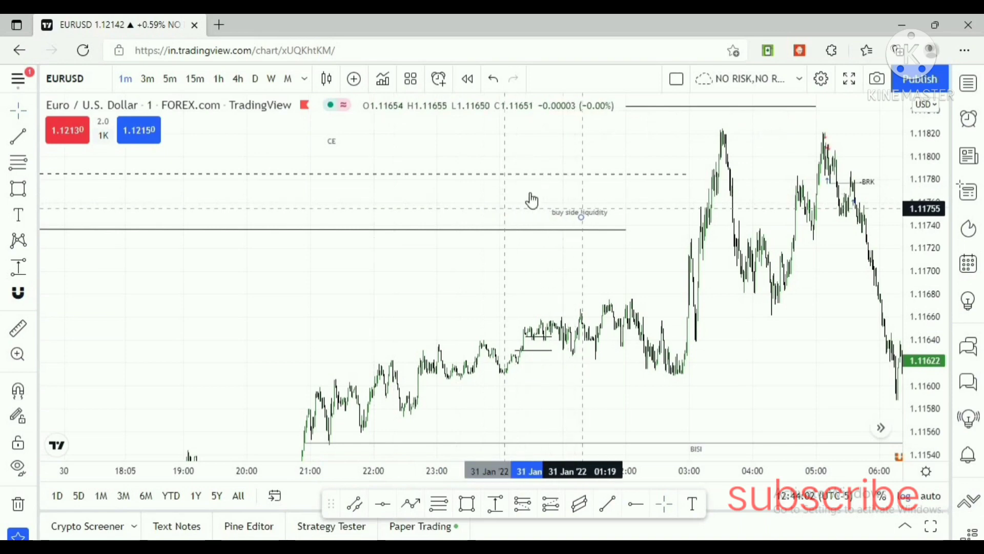
drag(332, 142, 612, 153)
drag(532, 153, 651, 163)
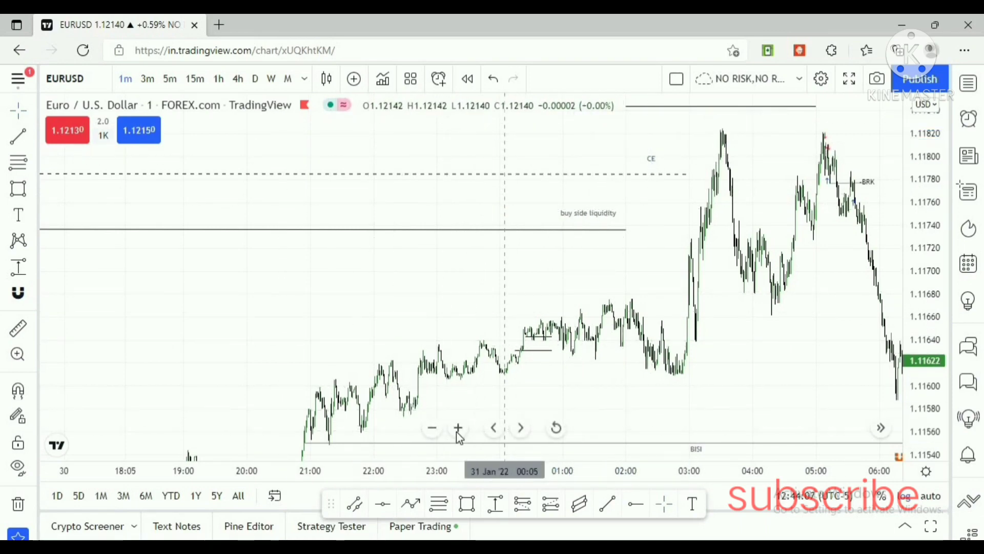
Review the whole LO KZ move from the buy side liquidity and CE levels through the BRK retest to the BISI.
click(458, 427)
click(457, 427)
click(458, 427)
drag(464, 339, 552, 320)
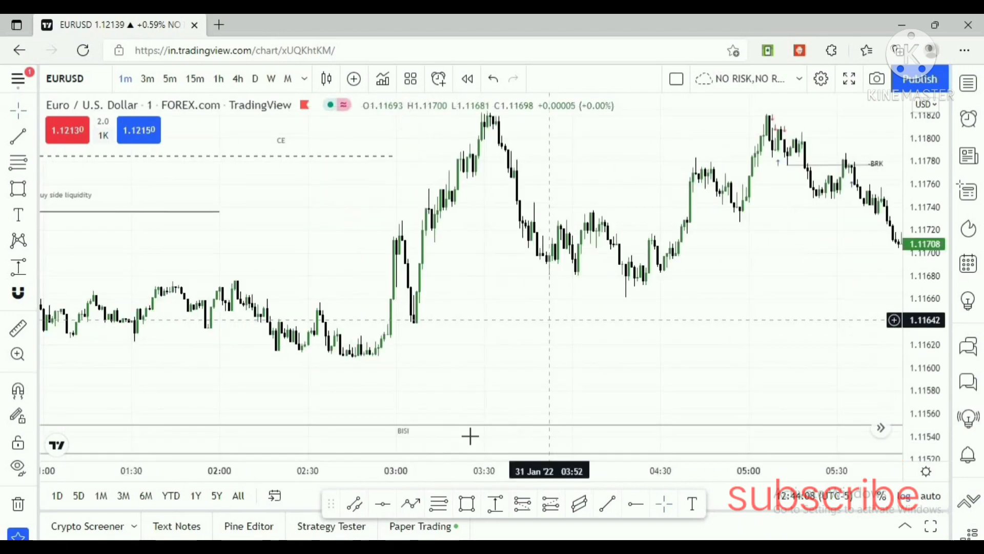
click(432, 428)
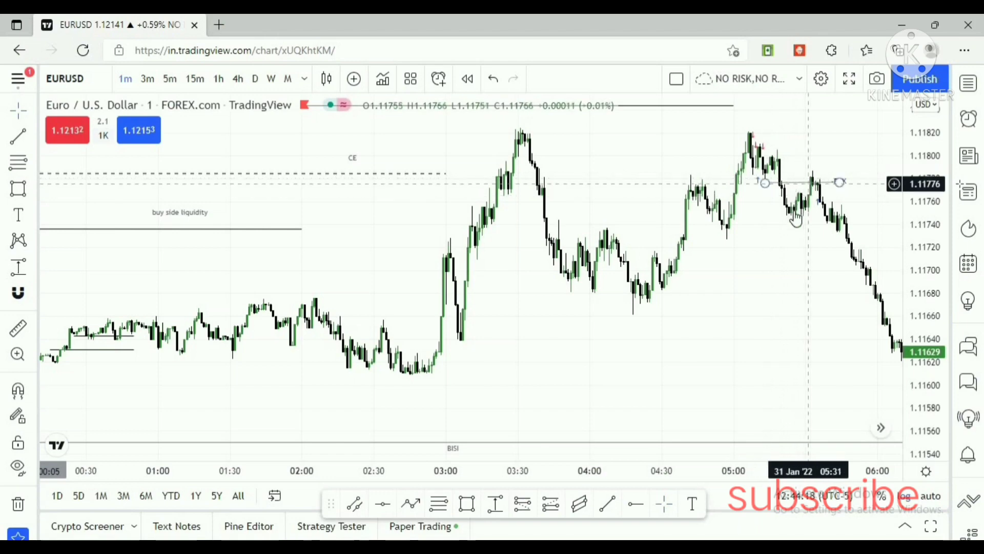
drag(786, 277, 790, 285)
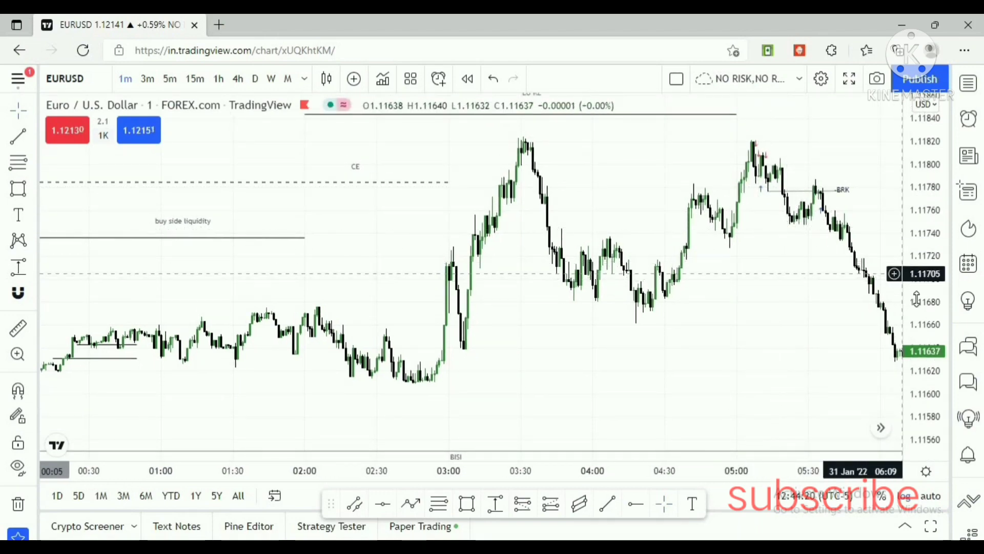
drag(917, 298, 915, 261)
drag(754, 238, 750, 259)
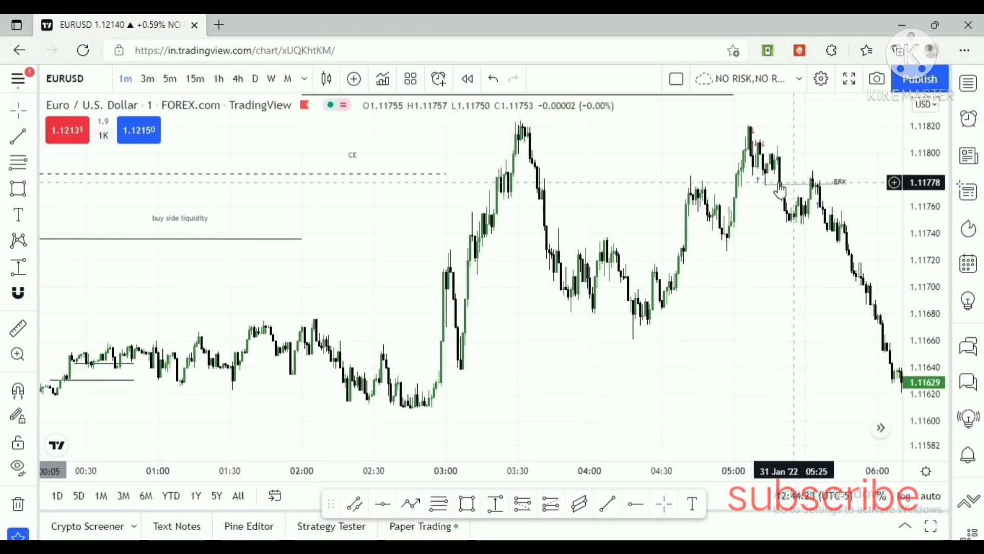
drag(807, 303, 766, 312)
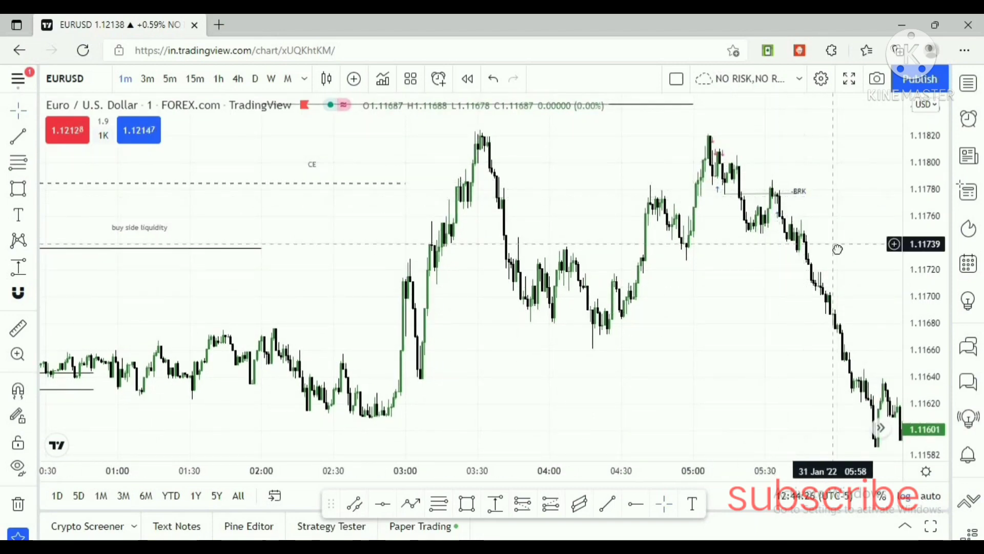
drag(837, 250, 833, 253)
drag(914, 313, 913, 287)
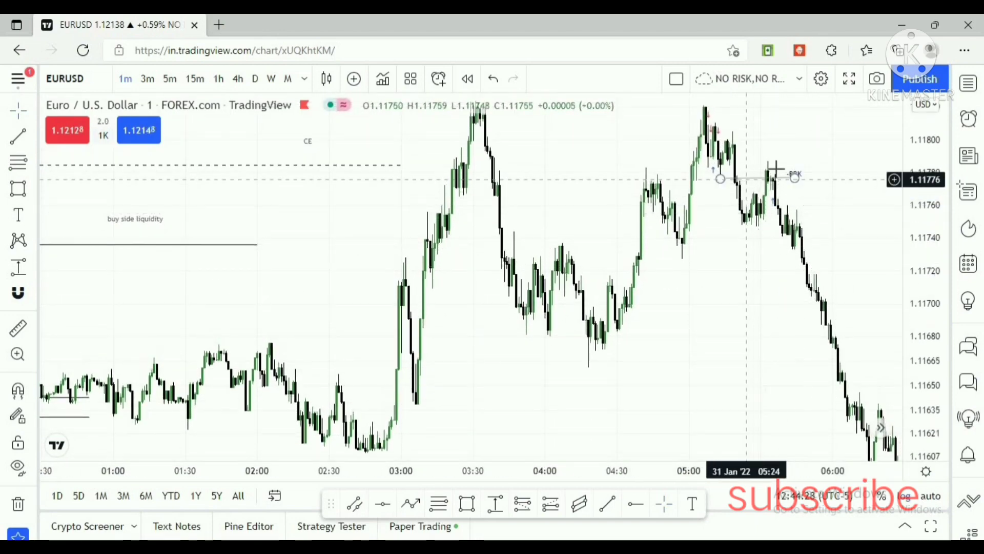
drag(928, 259, 929, 309)
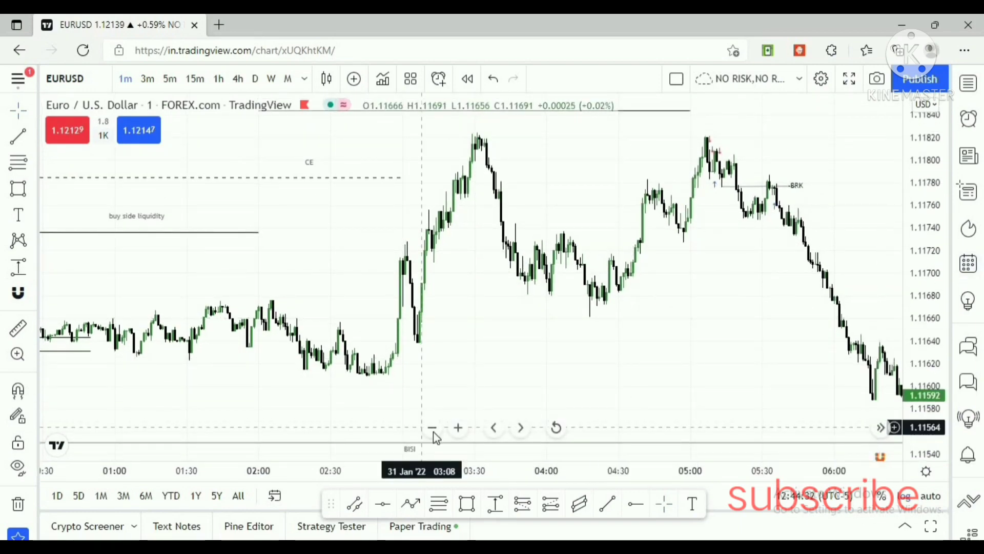
click(433, 428)
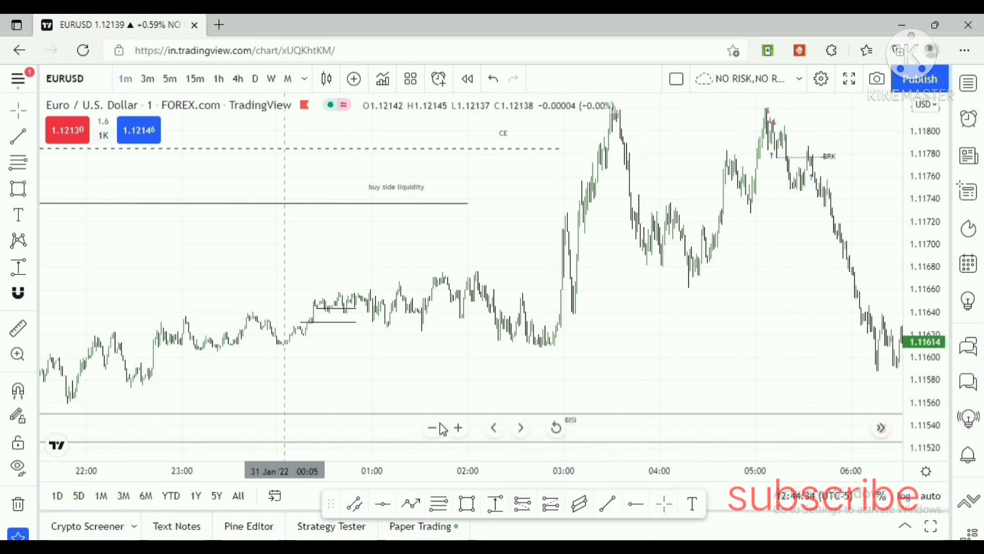
Place a short position at the BRK retest around 05:31 with entry at 1.11776 and the stop at 1.11821.
click(460, 427)
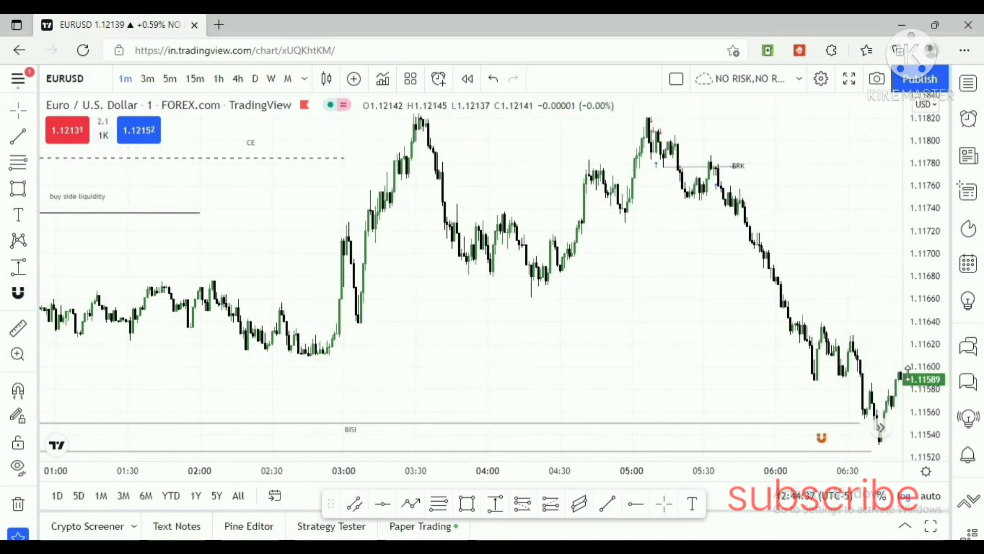
drag(582, 323, 559, 342)
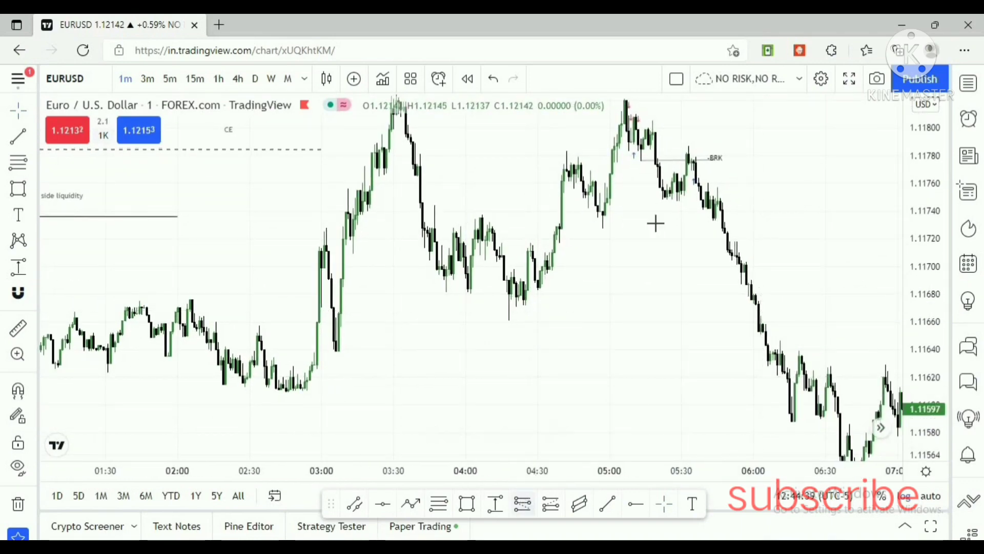
click(522, 504)
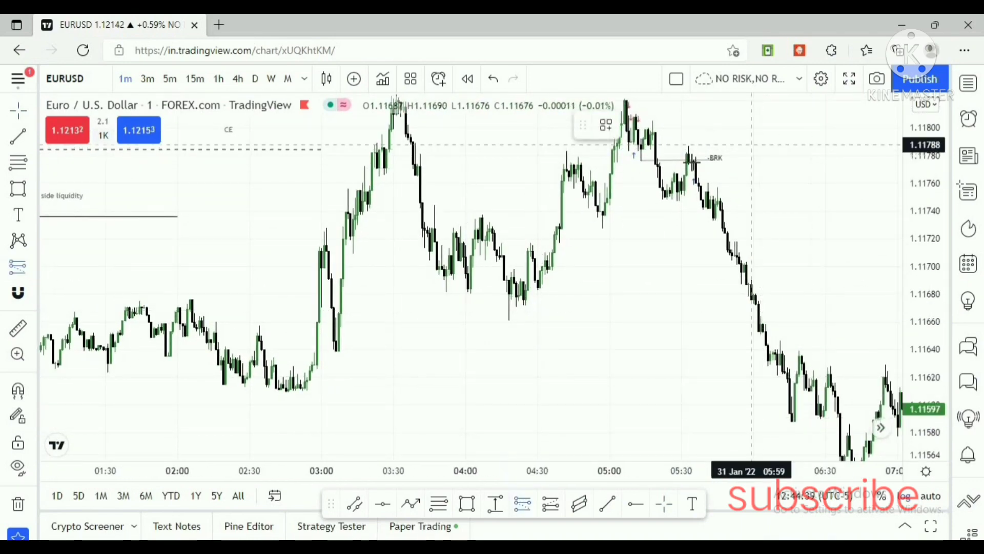
click(684, 161)
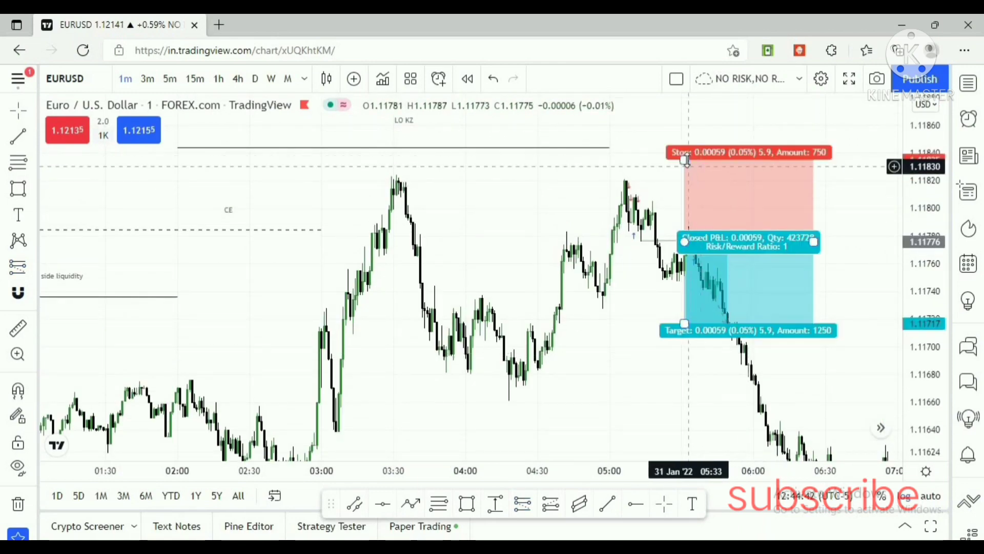
drag(686, 177, 685, 179)
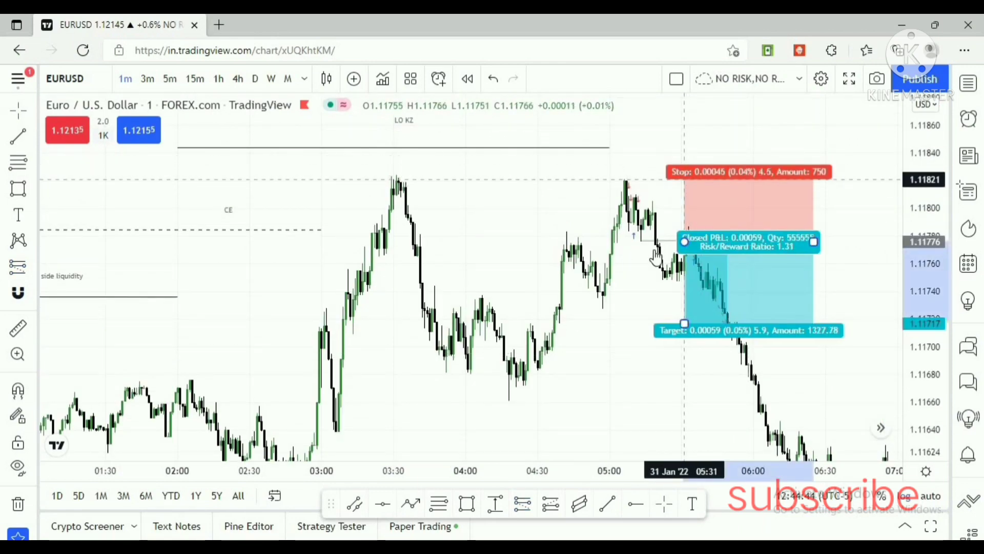
Extend the short position's target down to the upper BISI line at 1.11550.
drag(677, 345, 742, 226)
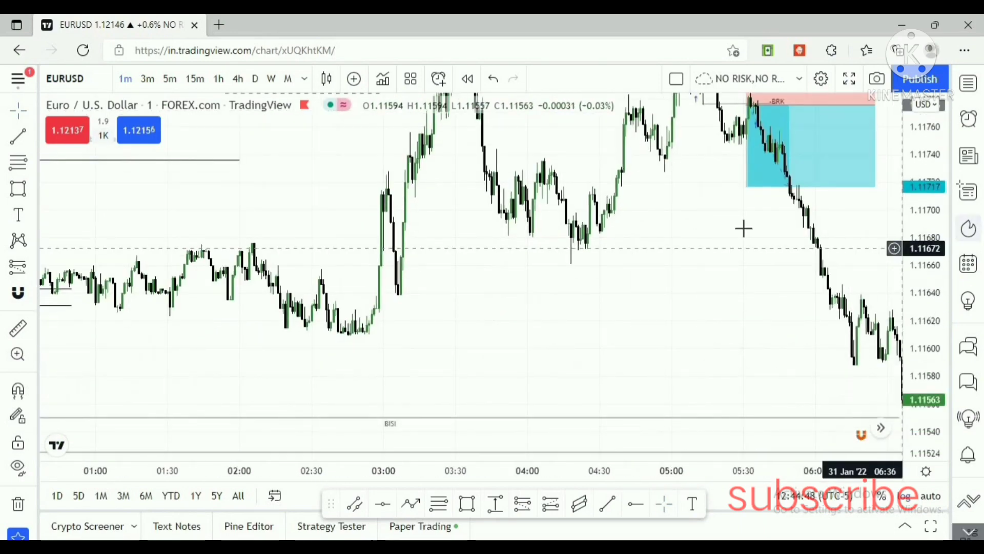
drag(745, 183, 749, 418)
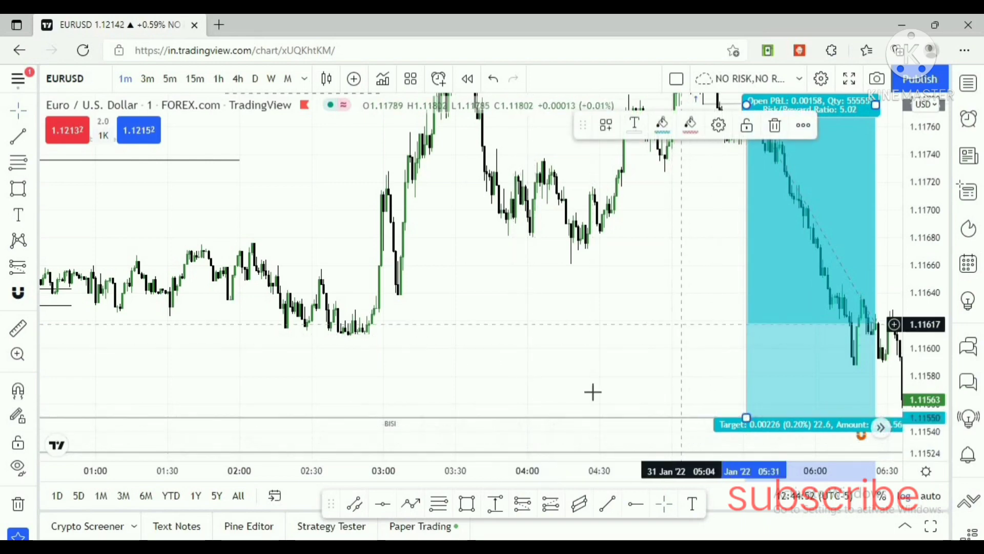
drag(644, 377, 593, 392)
click(775, 230)
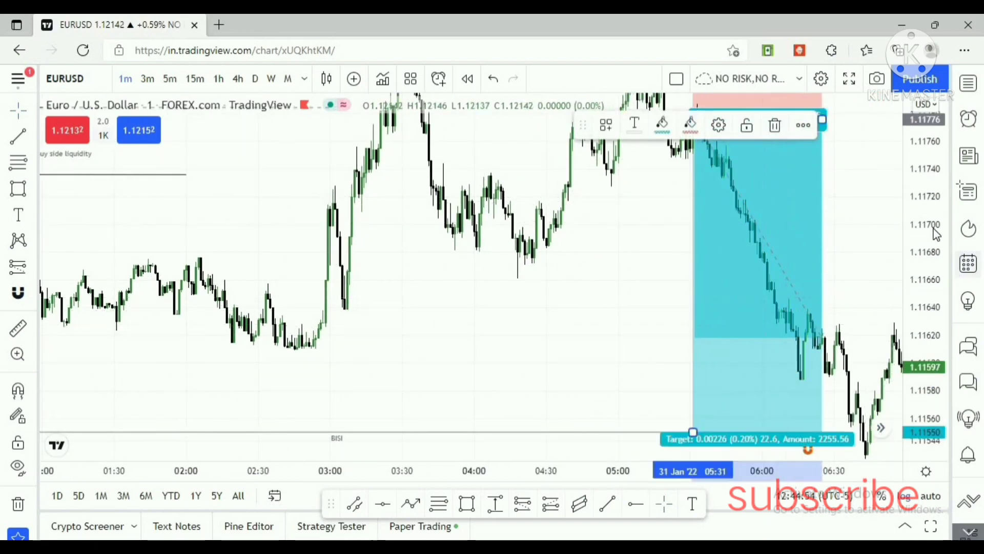
drag(916, 224, 916, 303)
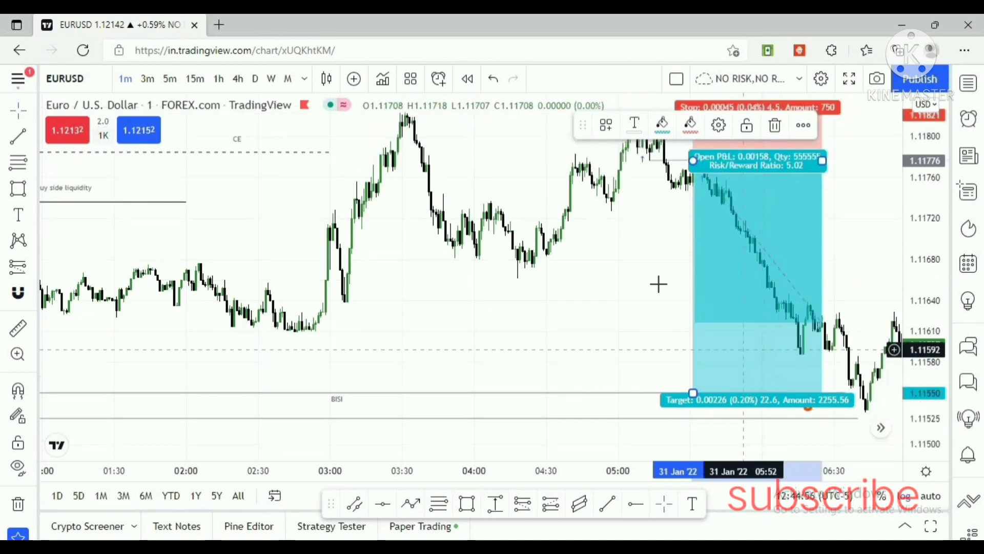
drag(649, 290, 648, 325)
Delete the short position from the chart.
click(748, 219)
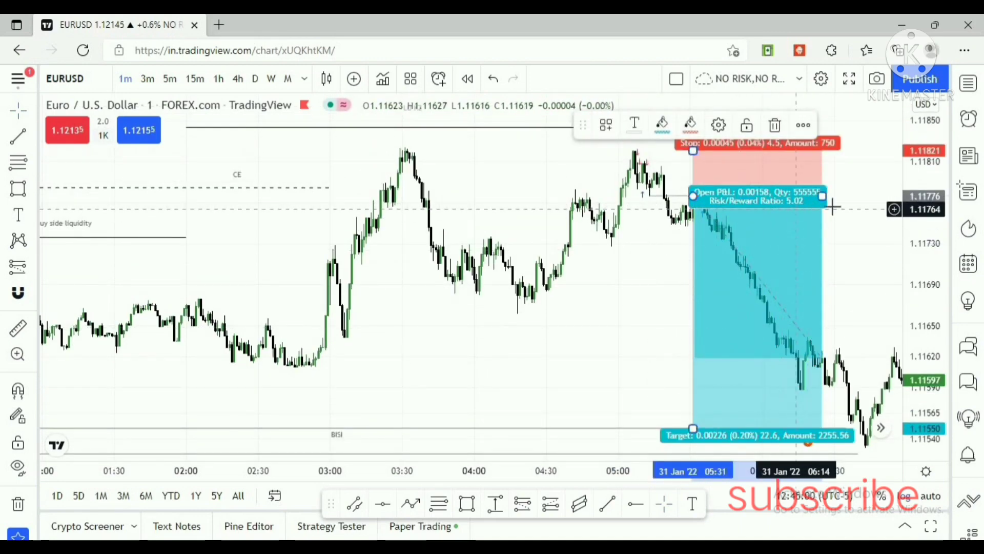
click(596, 313)
drag(737, 238, 740, 242)
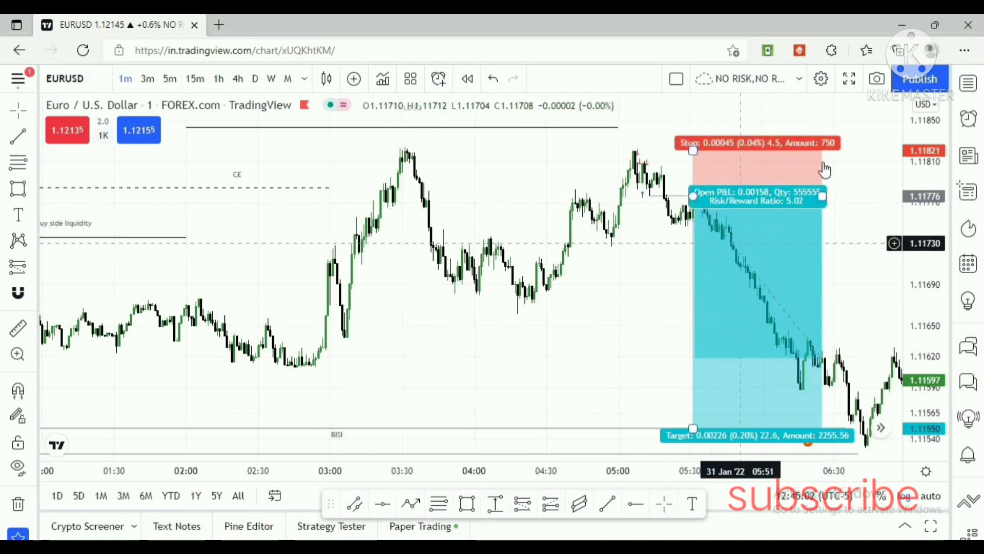
click(775, 125)
drag(700, 293, 713, 271)
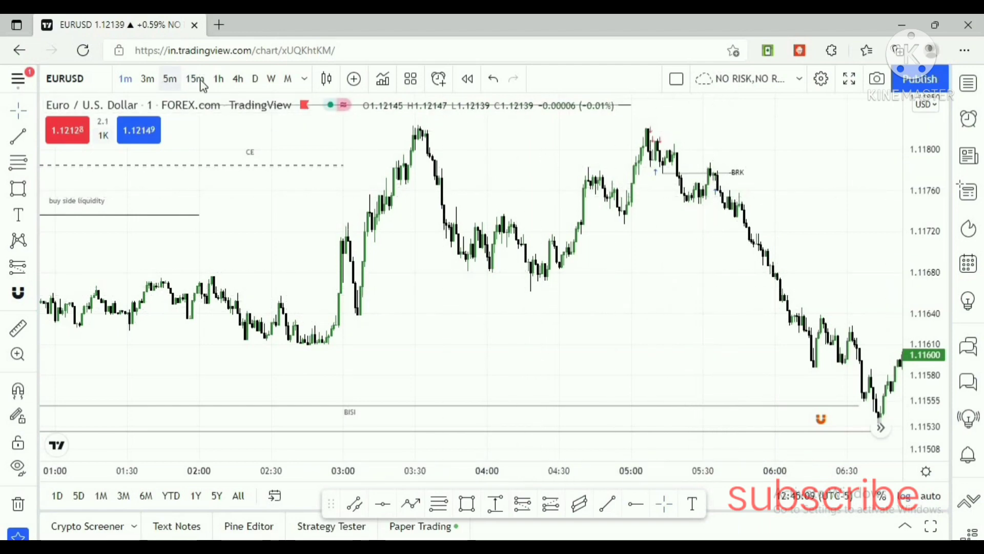
Switch the chart to the 5-minute timeframe and frame the setup from the BISI origin to the fall after BRK.
drag(703, 362, 711, 341)
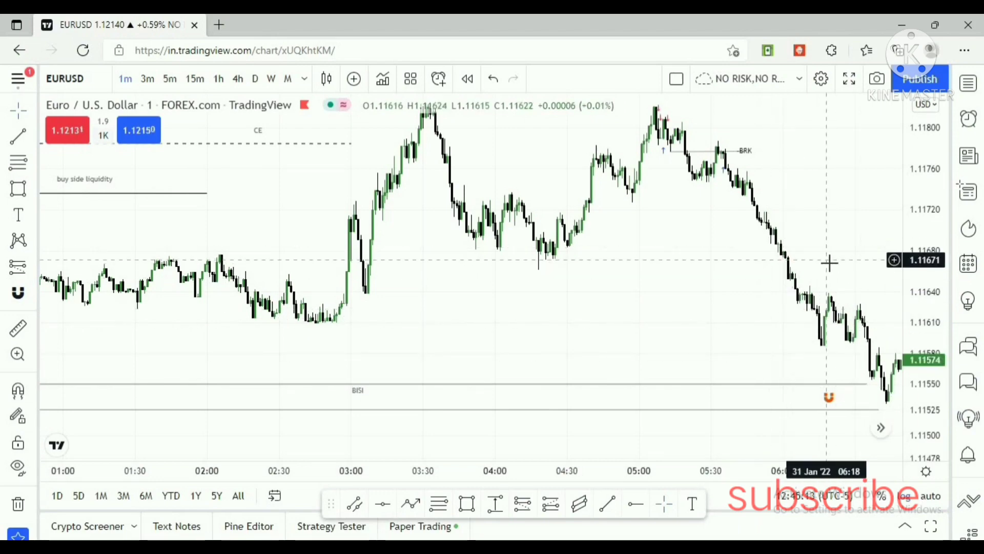
drag(828, 263, 743, 236)
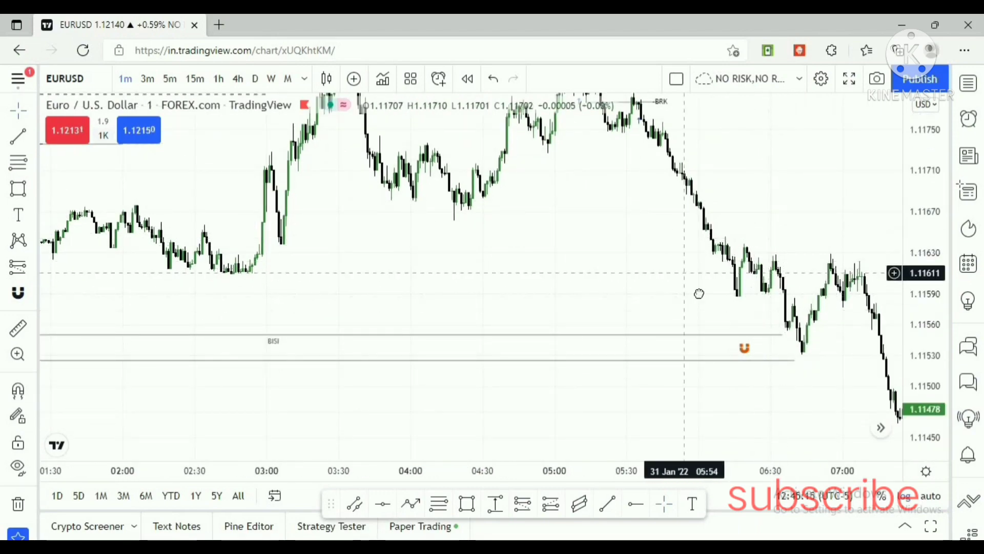
drag(699, 293, 721, 337)
drag(637, 288, 642, 303)
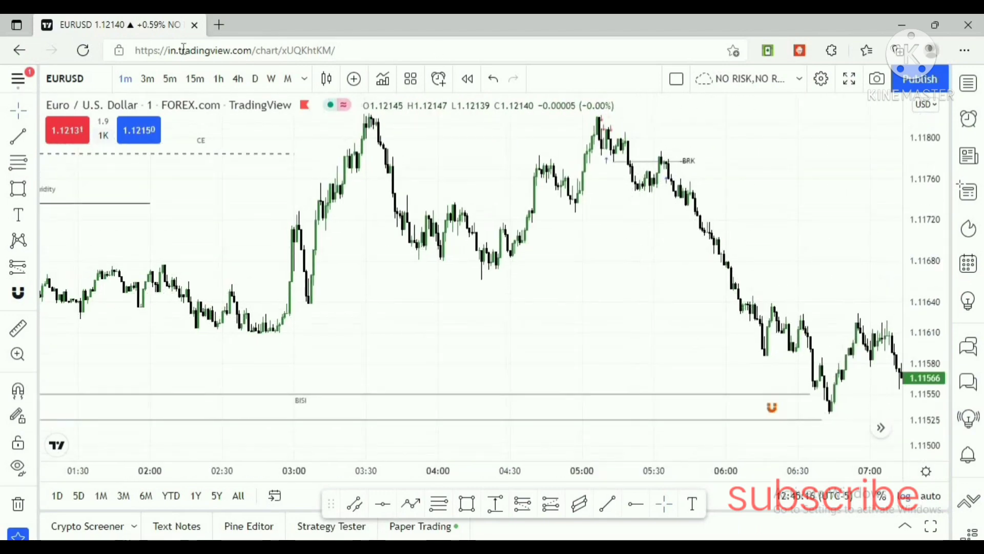
drag(839, 344, 354, 202)
drag(784, 360, 464, 439)
drag(776, 409, 870, 417)
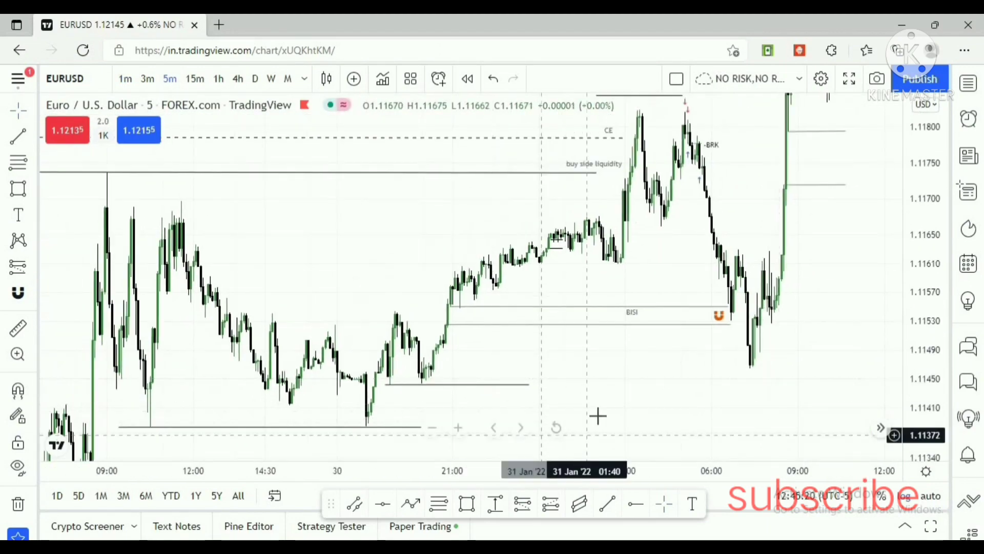
drag(596, 408, 624, 416)
click(458, 428)
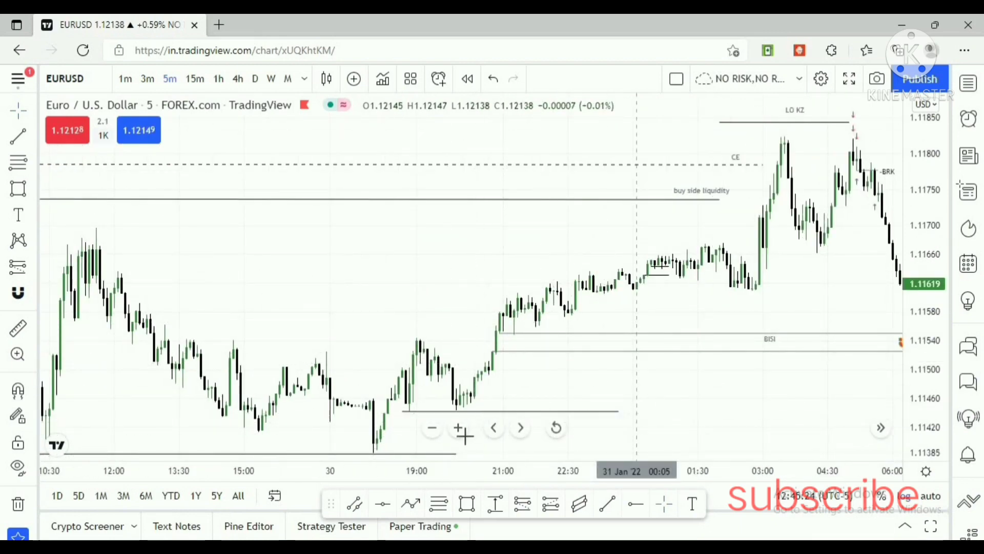
scroll(773, 283, right, 6)
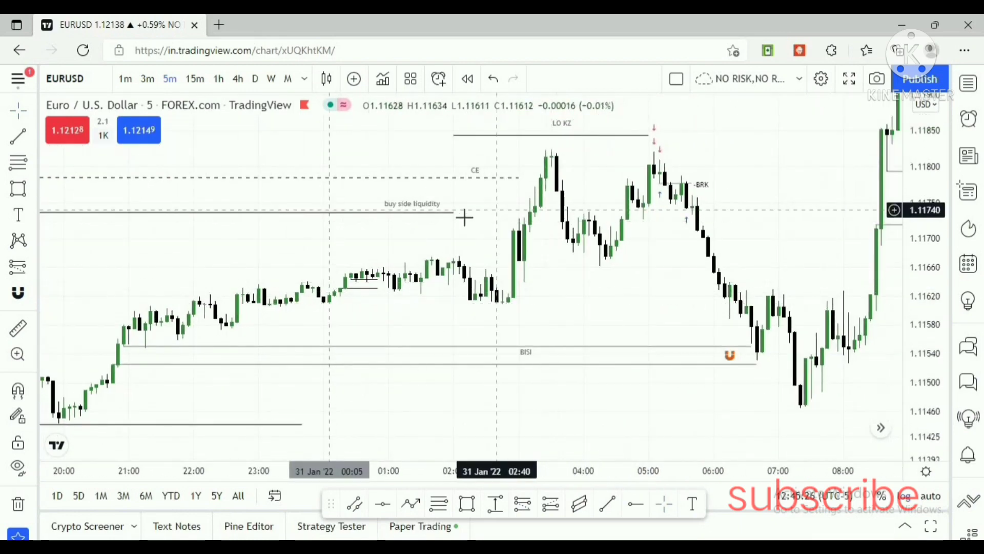
Examine the LO KZ highs above buy side liquidity and CE, and the decline into the BISI, on the 5-minute chart.
mouse_move(471, 426)
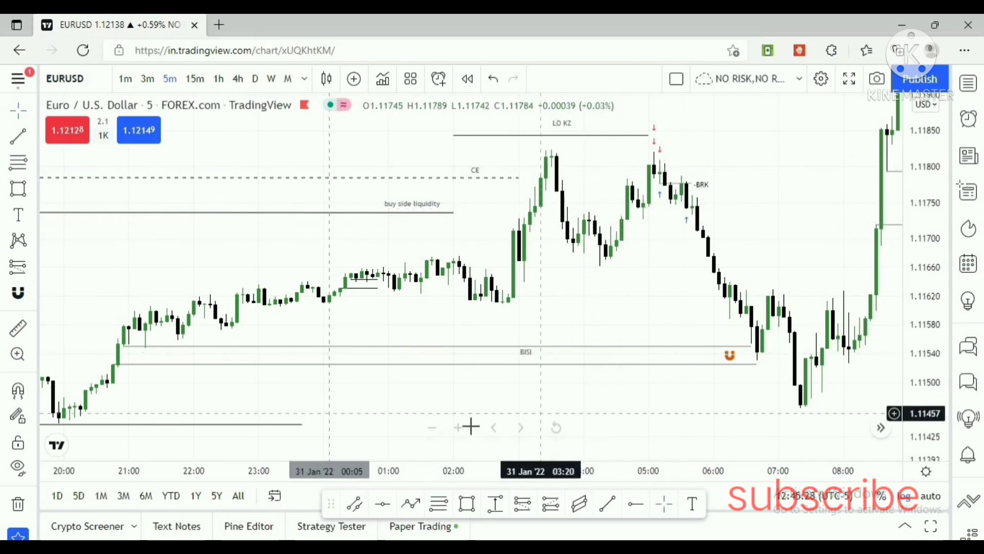
click(432, 427)
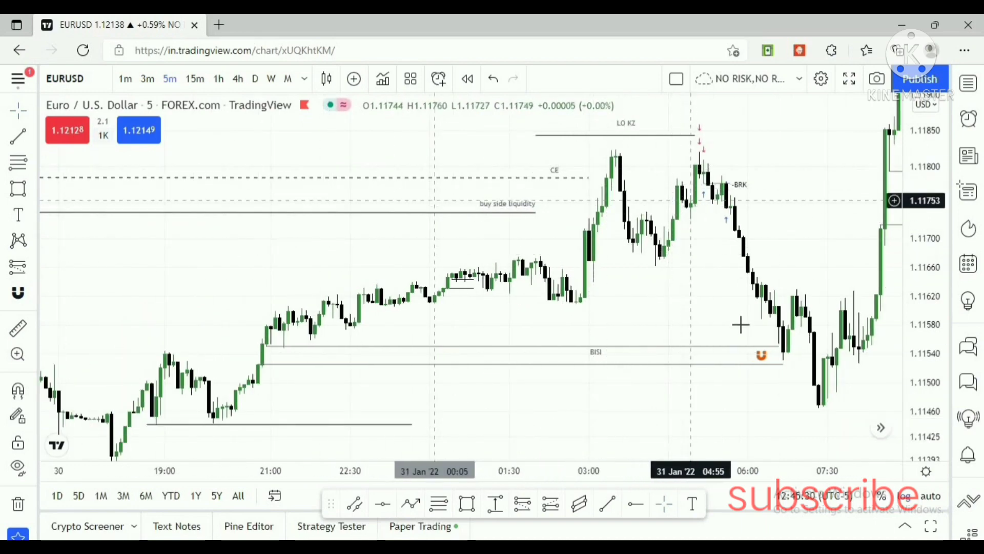
click(664, 347)
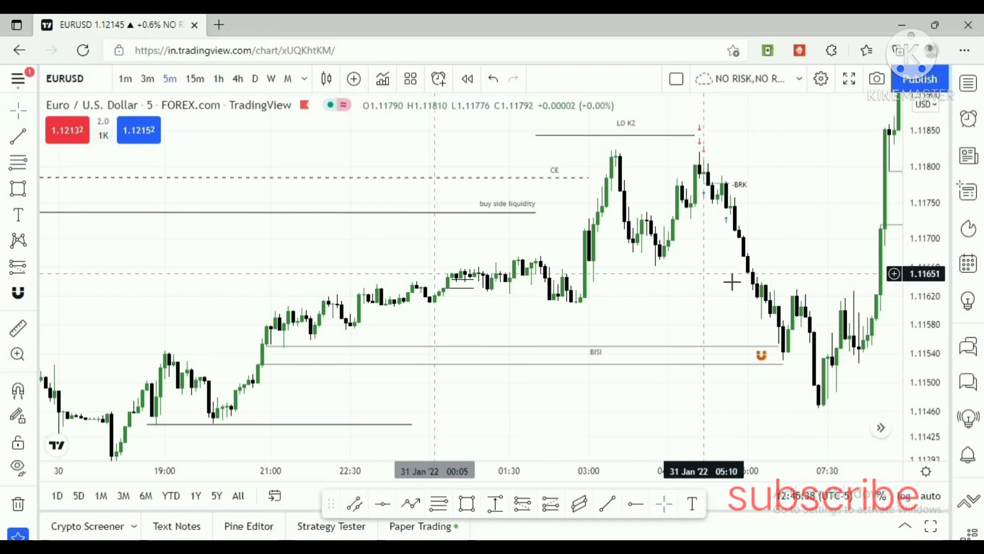
drag(934, 224, 937, 249)
drag(797, 227, 797, 253)
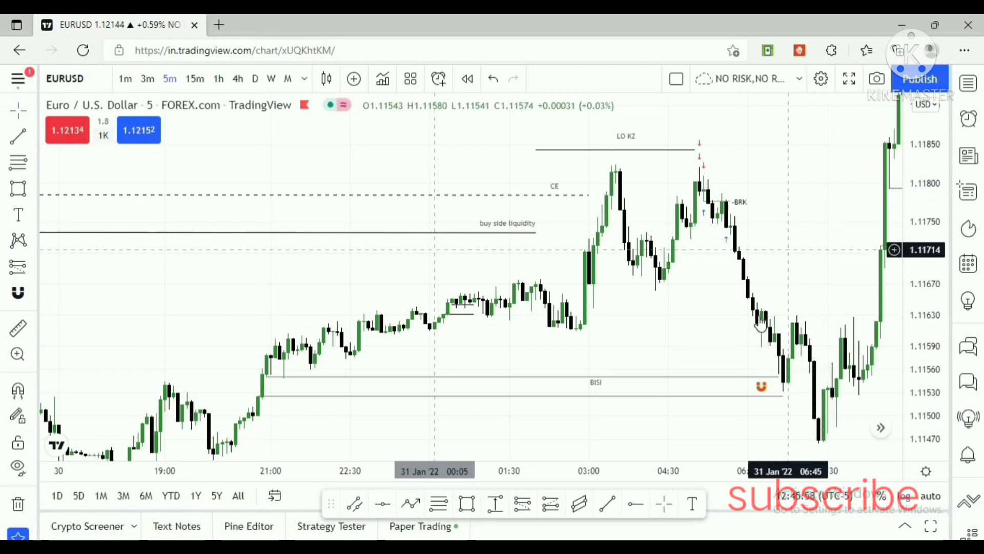
drag(720, 311, 720, 293)
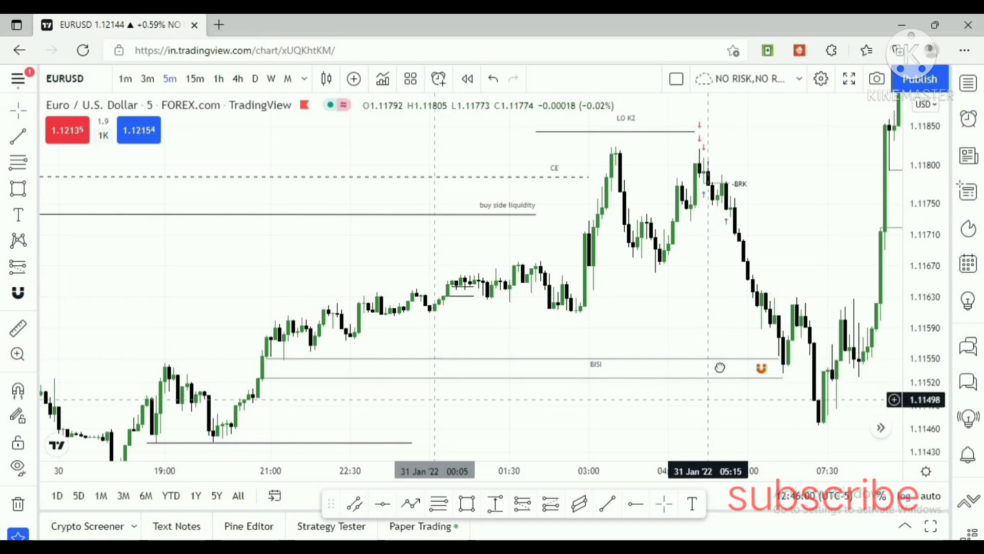
drag(720, 367, 721, 365)
drag(714, 411, 701, 389)
scroll(436, 411, down, 2)
drag(750, 258, 736, 304)
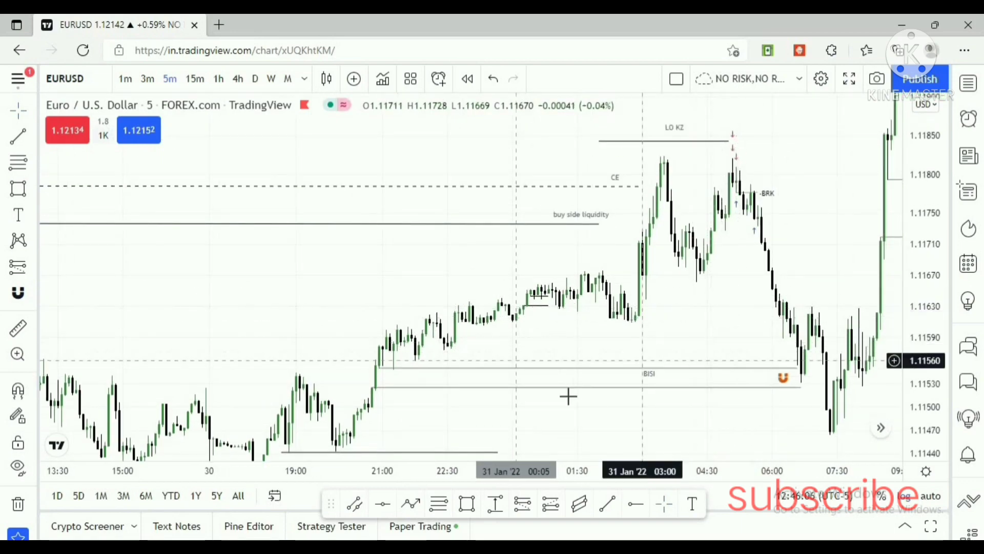
Review the BRK break and its retest at about 05:35 against the BISI target within the wider 5-minute price action.
click(458, 428)
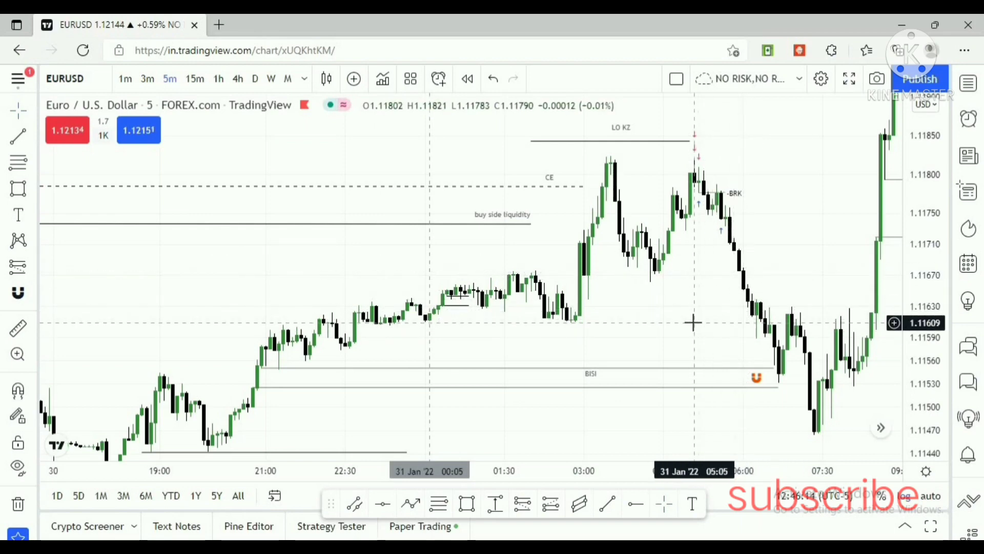
drag(695, 316, 695, 309)
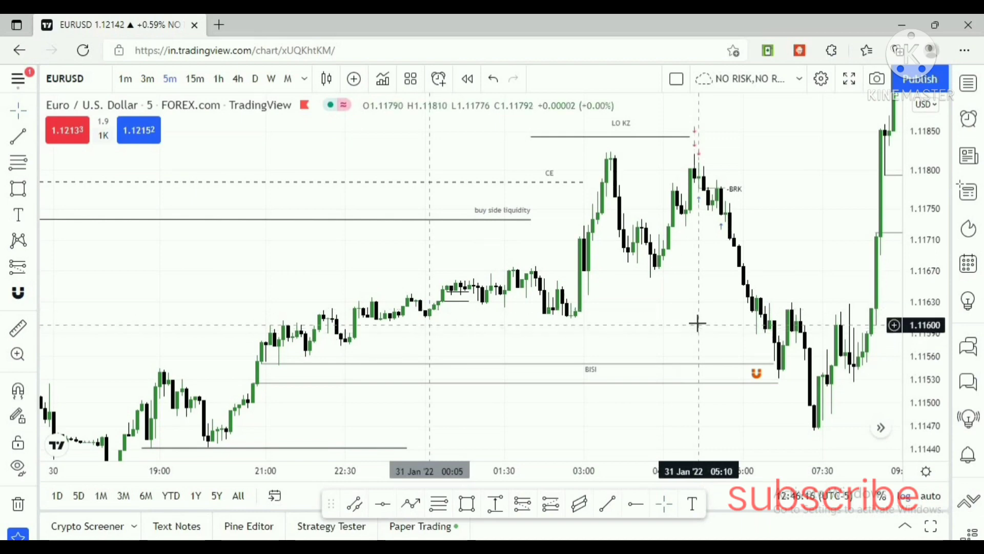
drag(743, 326, 697, 325)
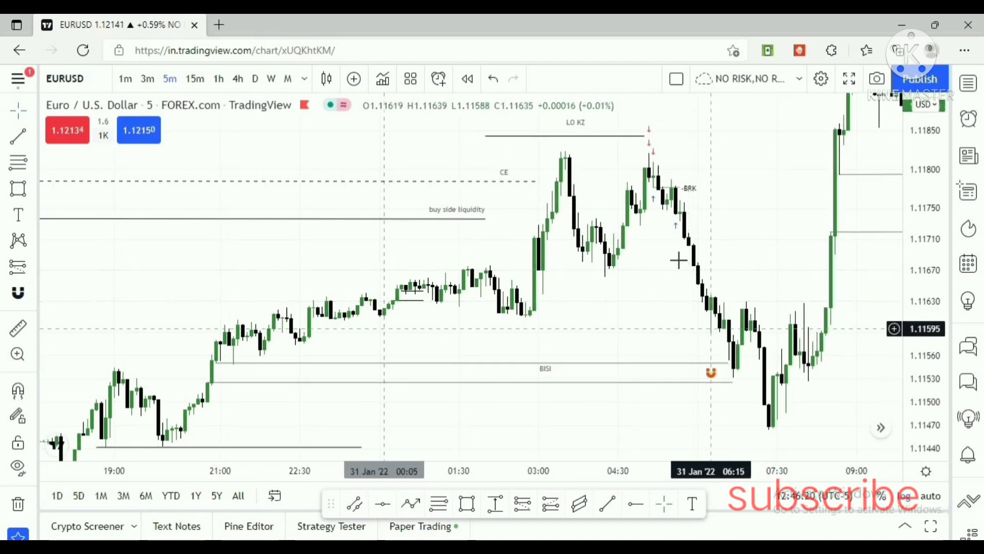
scroll(704, 317, left, 1)
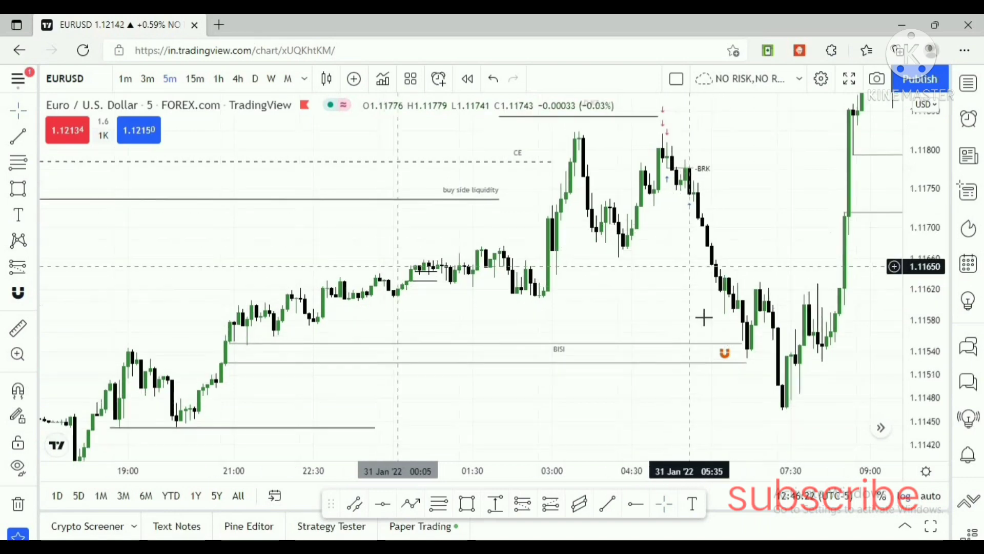
mouse_move(488, 444)
click(451, 429)
click(432, 429)
drag(612, 312, 667, 287)
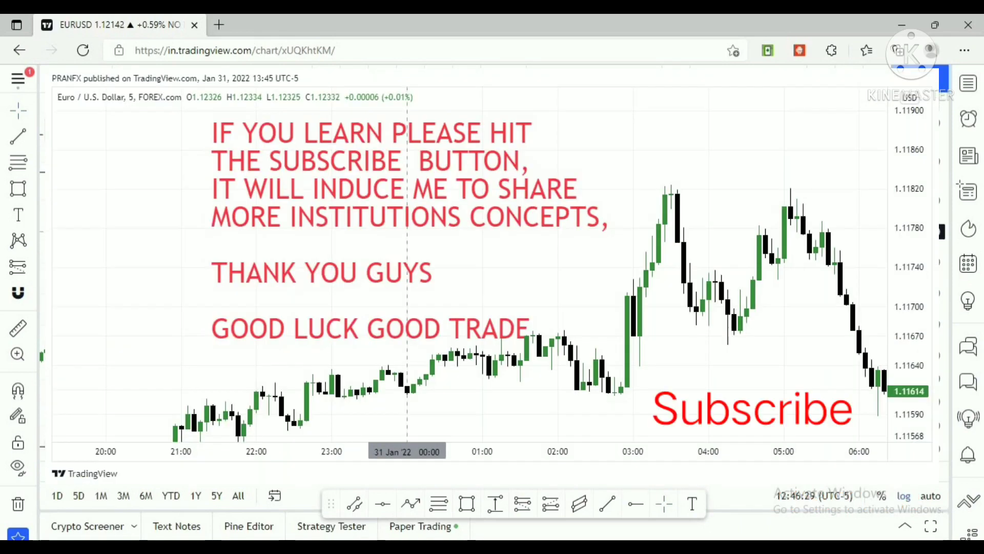